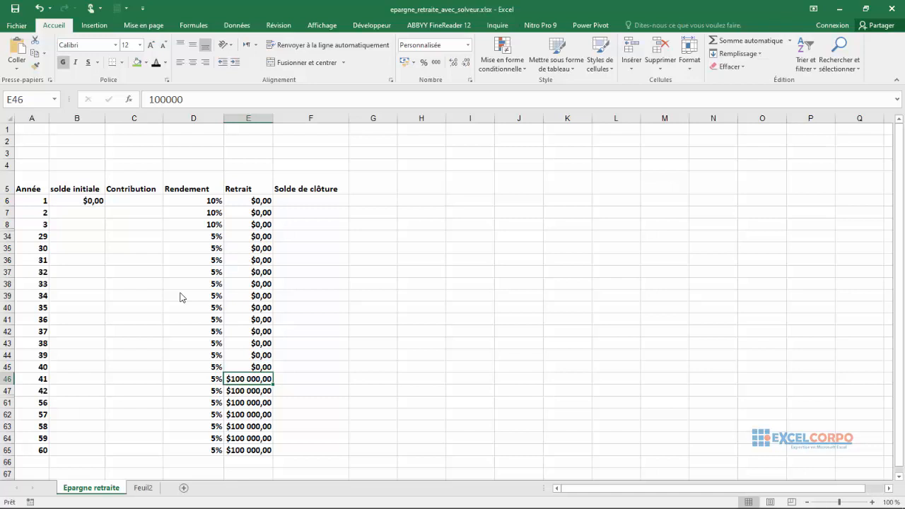
# Compare the year-end retirement savings formula on the Feuil2 sheet with the Epargne retraite table.
pyautogui.click(149, 489)
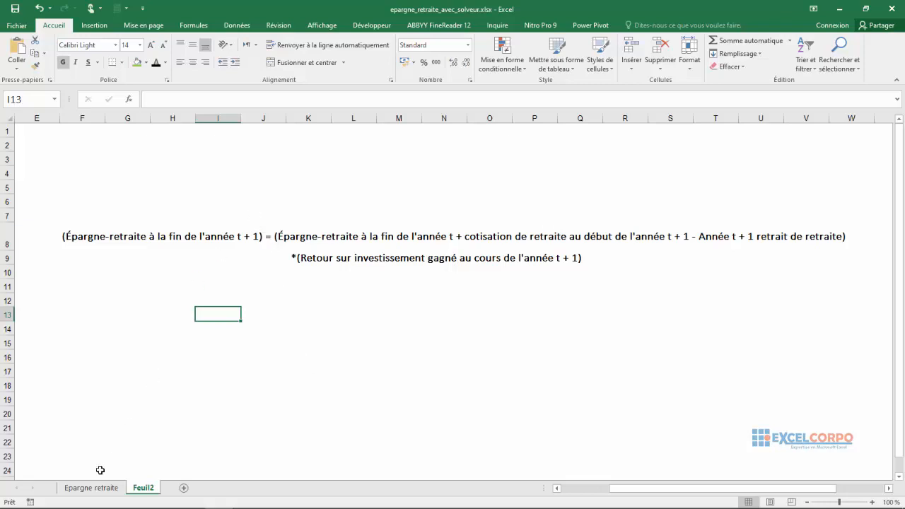
pyautogui.click(87, 489)
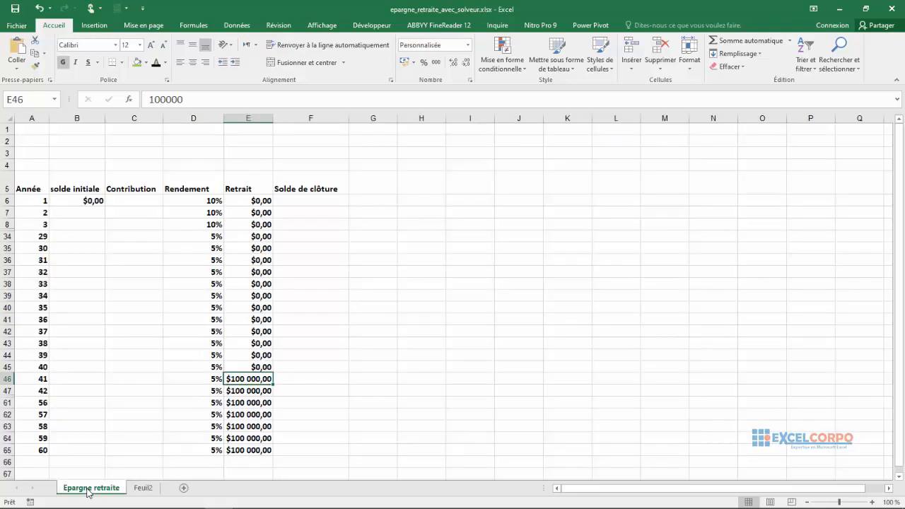
pyautogui.click(245, 261)
pyautogui.click(145, 488)
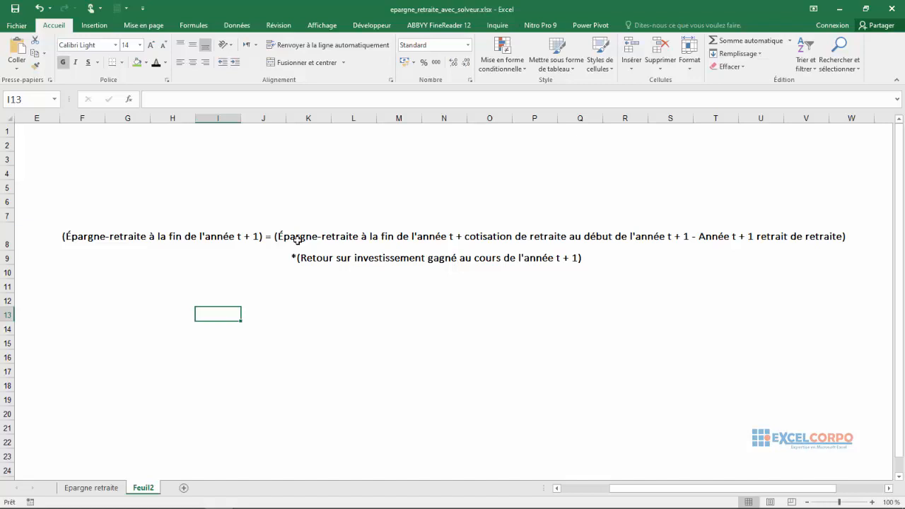
pyautogui.click(85, 488)
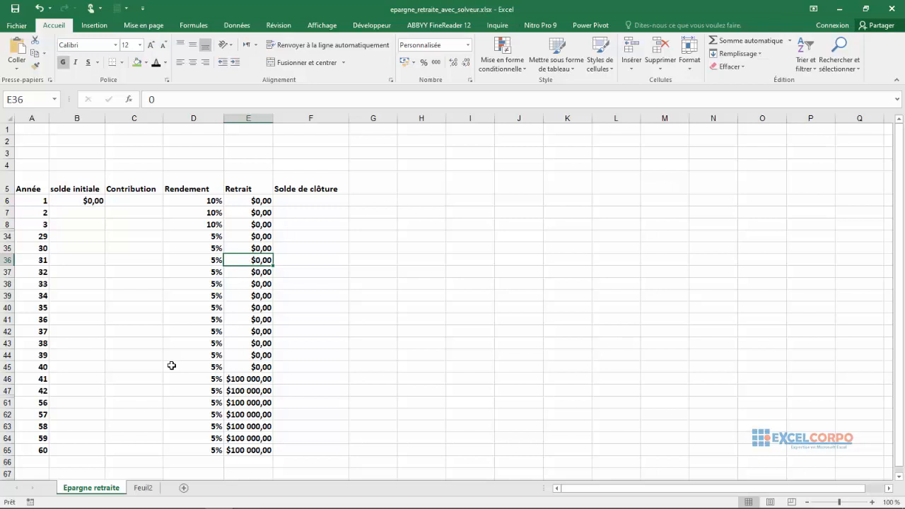
# Examine the Contribution column and the Retrait amounts before and after the transition from year 40 to year 41.
pyautogui.click(126, 216)
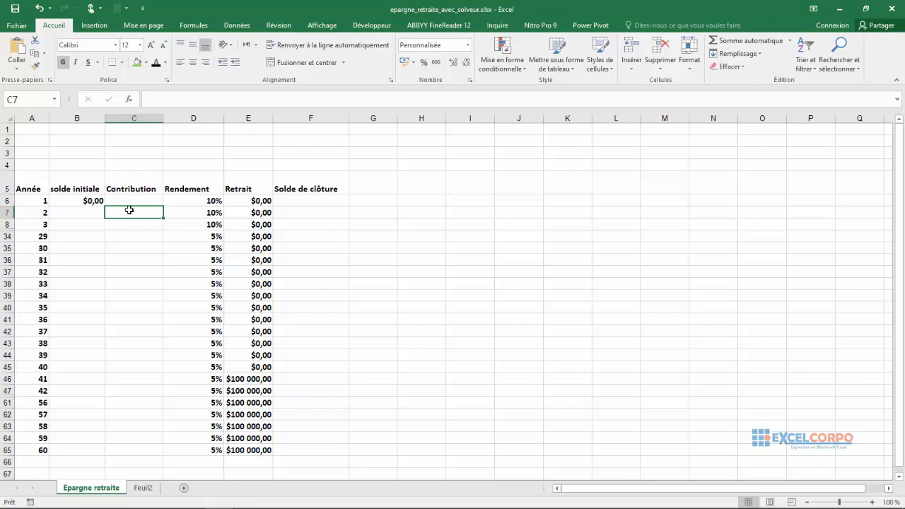
pyautogui.click(38, 369)
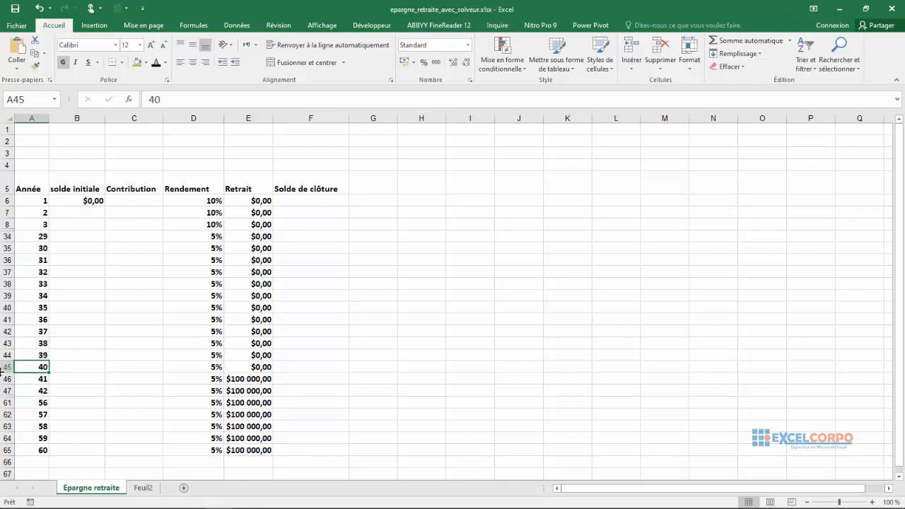
pyautogui.click(6, 367)
pyautogui.click(7, 379)
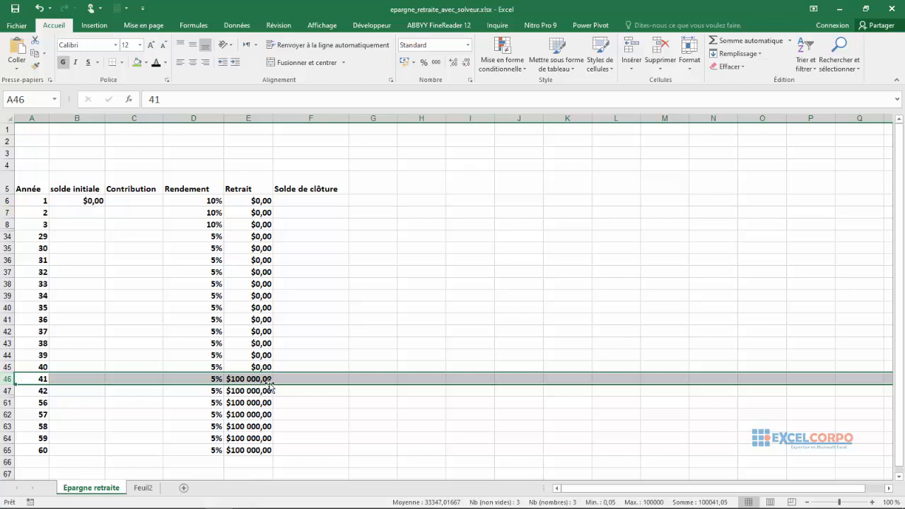
pyautogui.click(246, 380)
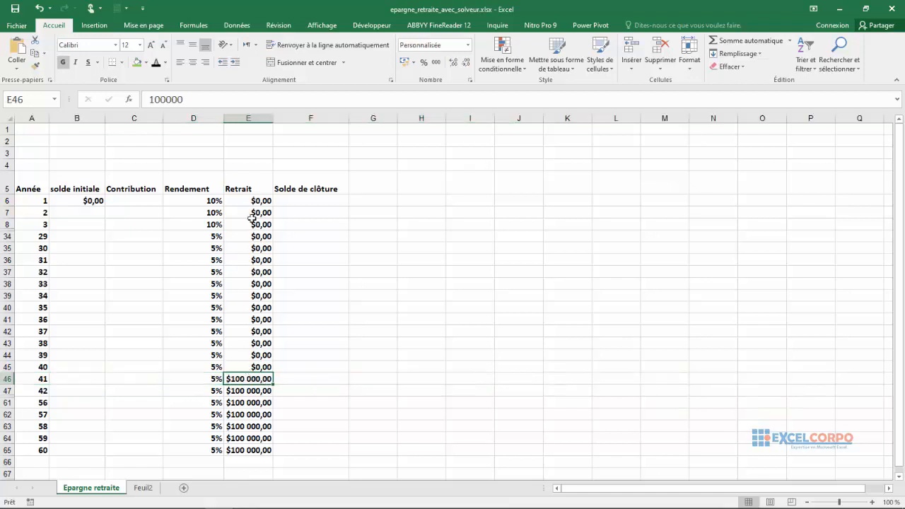
pyautogui.moveTo(253, 202); pyautogui.dragTo(254, 369)
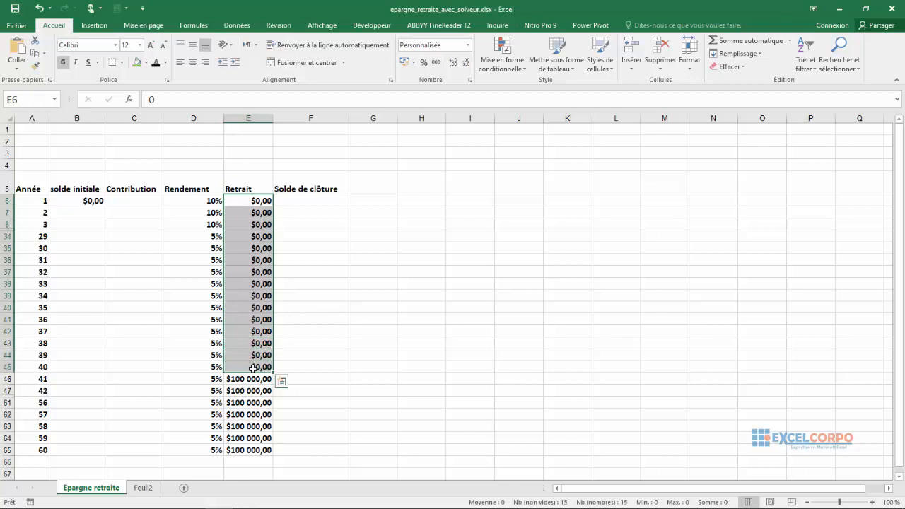
pyautogui.click(238, 379)
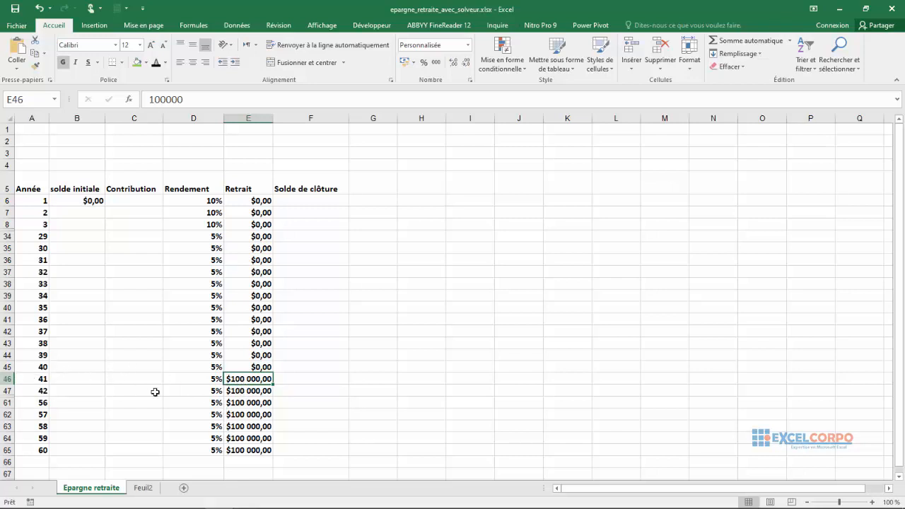
pyautogui.click(238, 389)
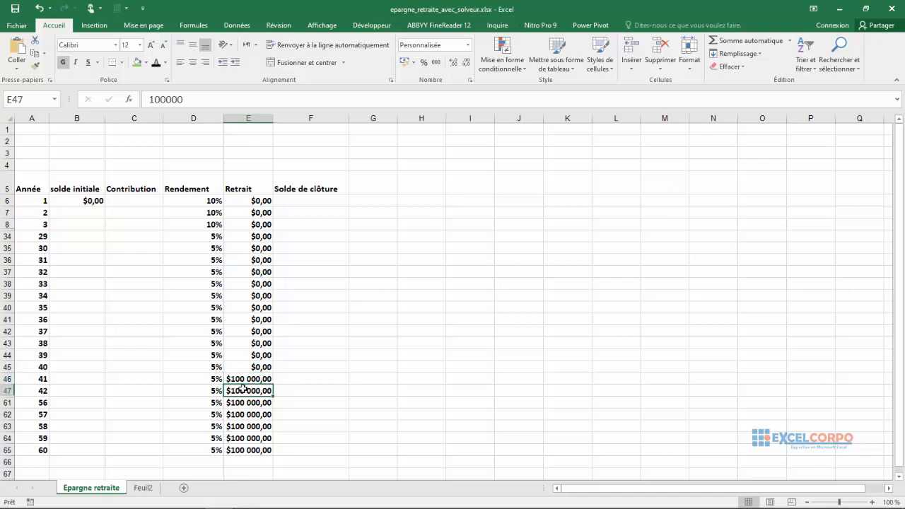
# Examine the retirement rows for years 41 to 60 and their Retrait amounts.
pyautogui.moveTo(2, 373); pyautogui.dragTo(2, 378)
pyautogui.click(3, 379)
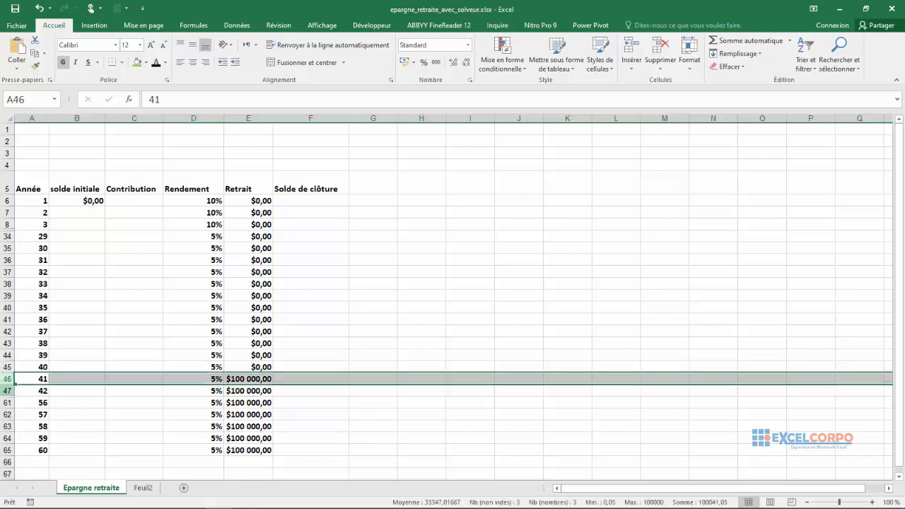
pyautogui.click(2, 390)
pyautogui.click(3, 401)
pyautogui.click(33, 451)
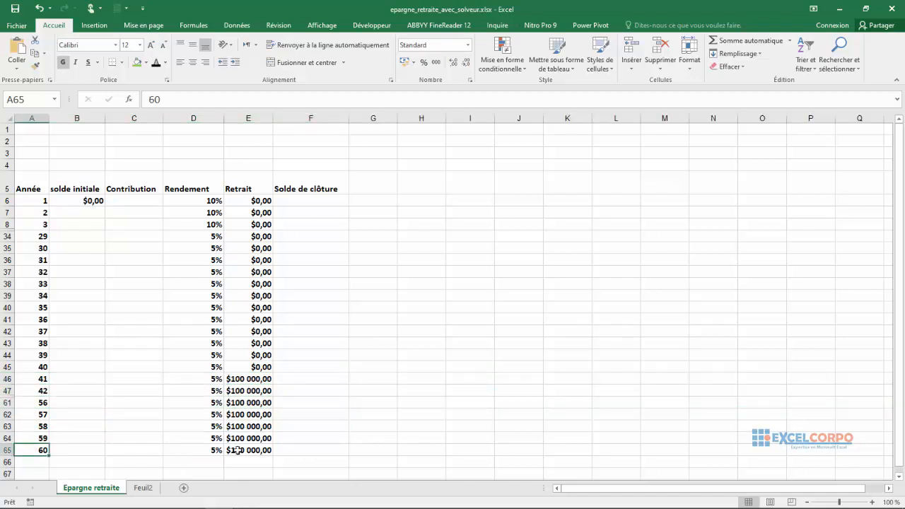
pyautogui.moveTo(252, 379); pyautogui.dragTo(243, 443)
pyautogui.click(257, 400)
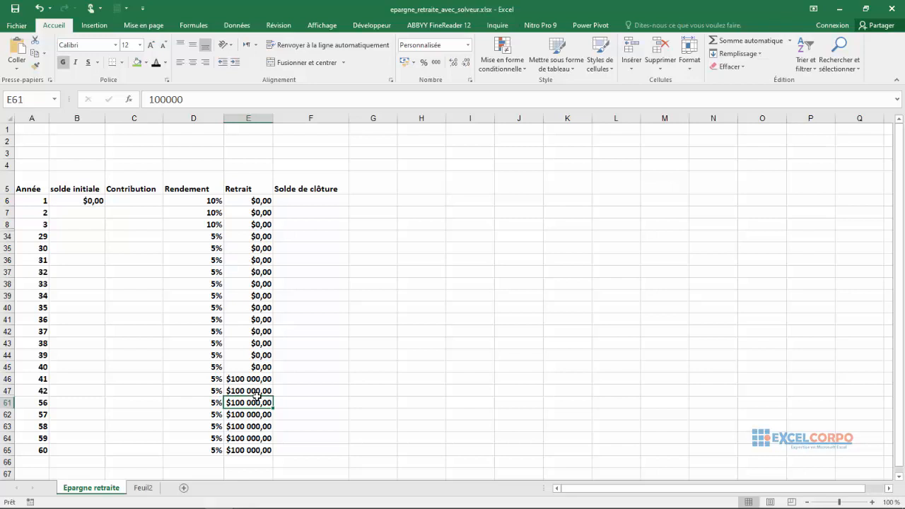
# Examine the Rendement rates in the rows for years 1 to 20.
pyautogui.moveTo(204, 202); pyautogui.dragTo(206, 224)
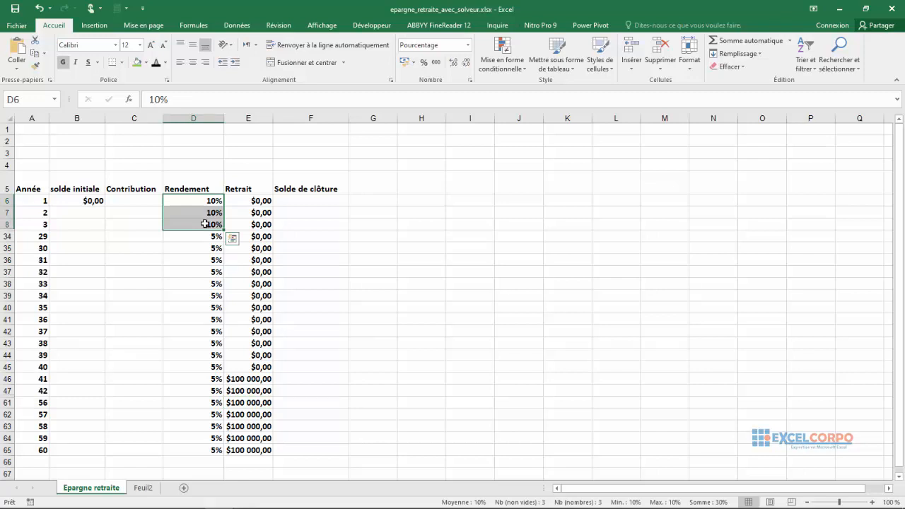
pyautogui.moveTo(210, 247); pyautogui.dragTo(248, 202)
pyautogui.moveTo(900, 361); pyautogui.dragTo(900, 204)
pyautogui.click(576, 273)
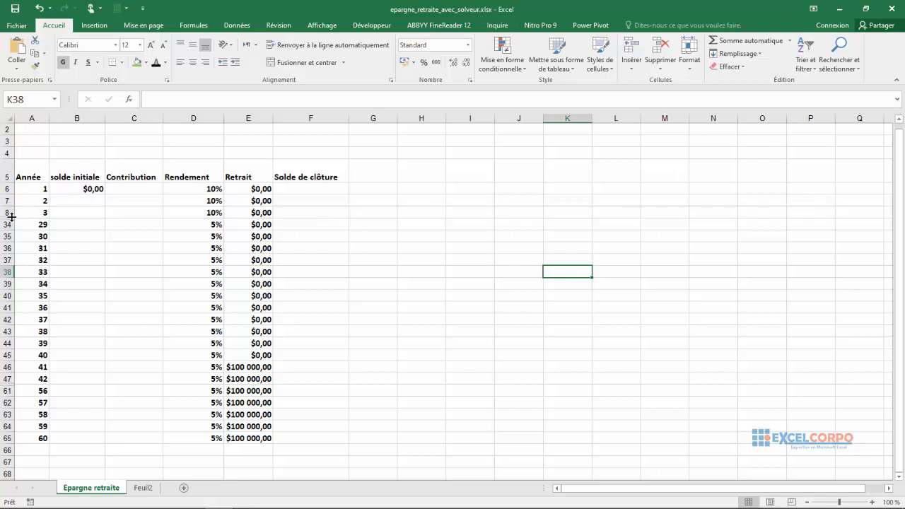
pyautogui.moveTo(12, 217); pyautogui.dragTo(9, 217)
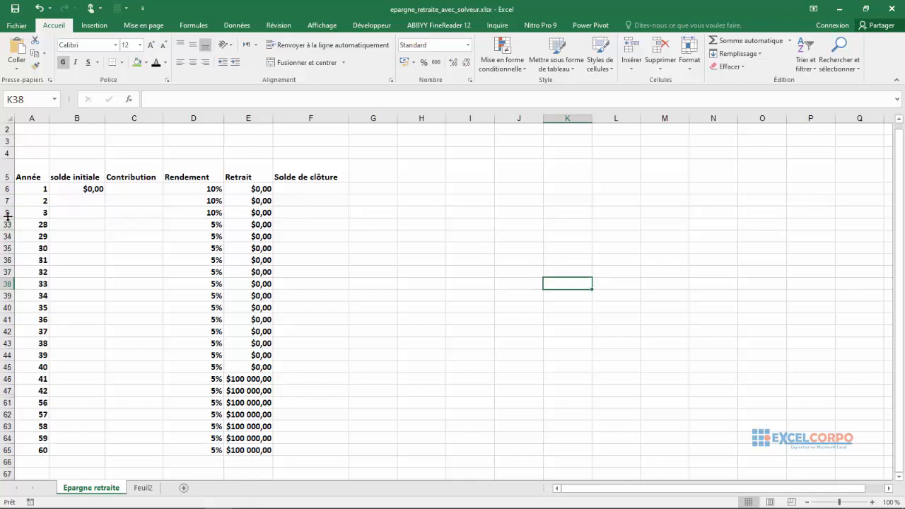
pyautogui.moveTo(8, 217); pyautogui.dragTo(12, 217)
pyautogui.click(38, 384)
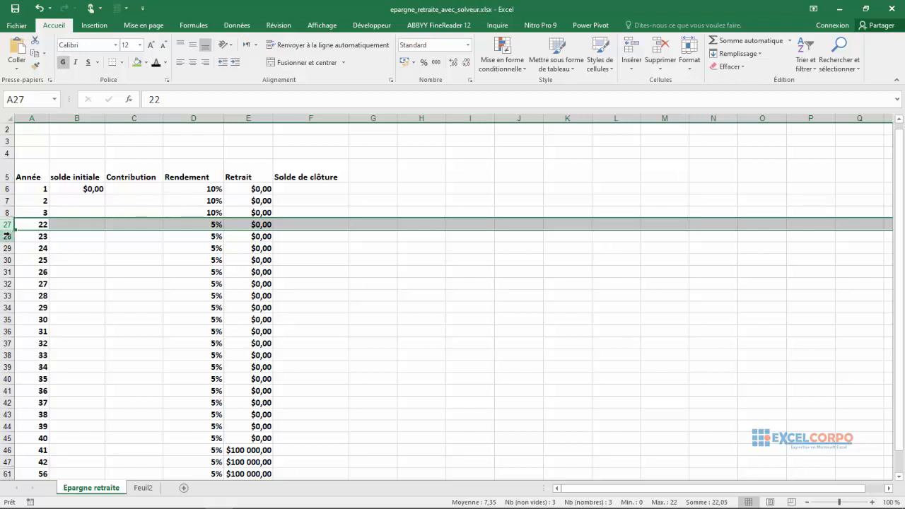
pyautogui.scroll(1, 10, 233)
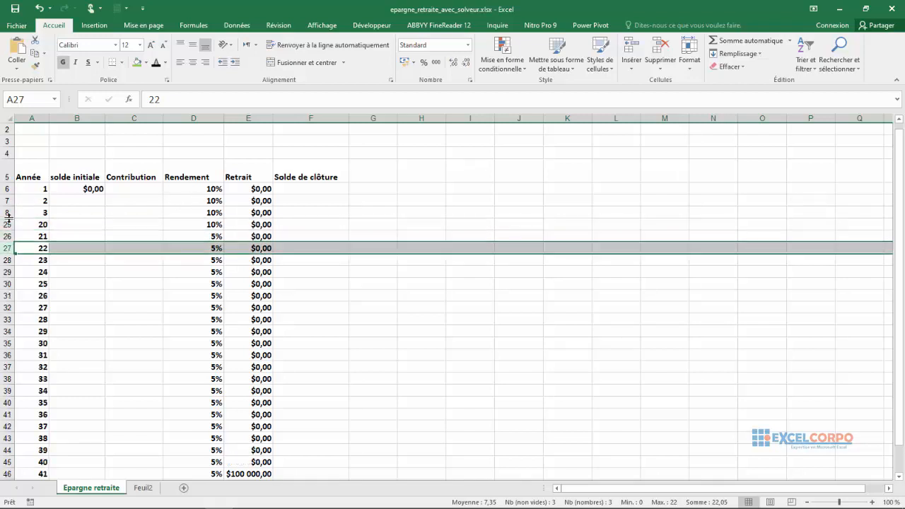
pyautogui.scroll(3, 9, 217)
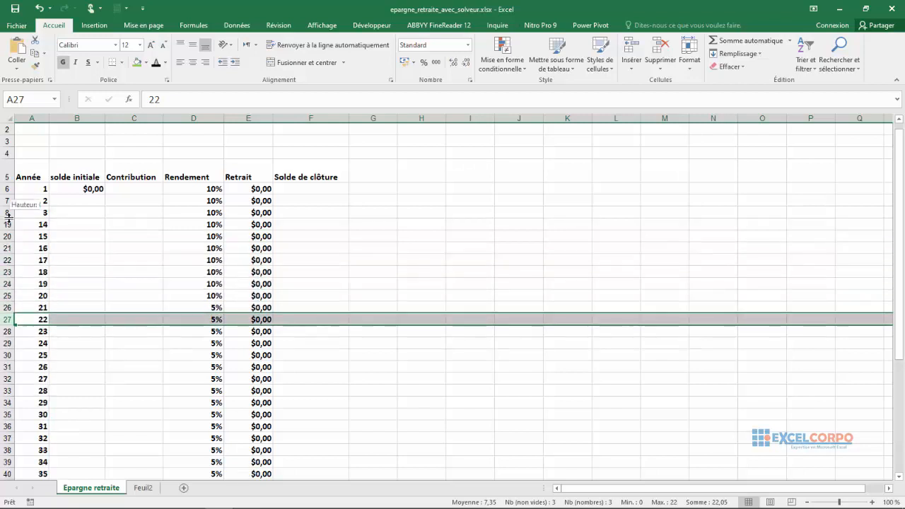
pyautogui.scroll(2, 8, 217)
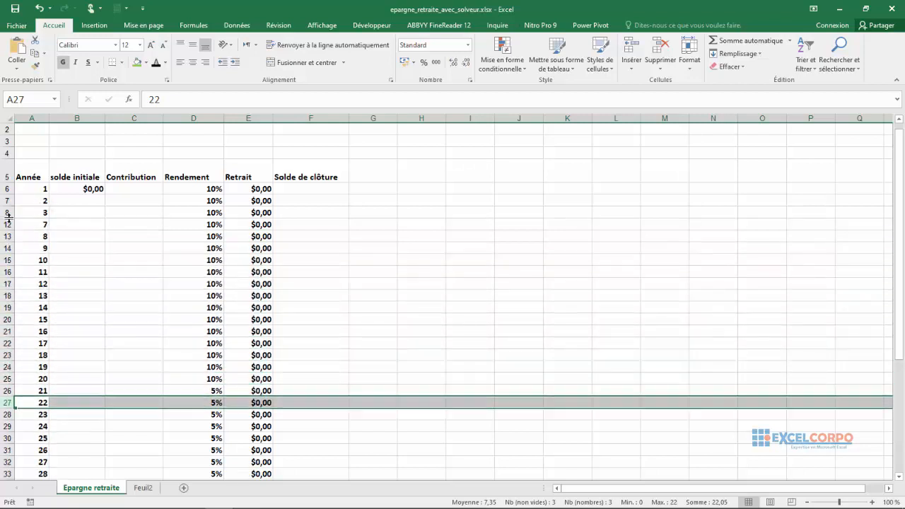
pyautogui.scroll(1, 8, 217)
pyautogui.scroll(1, 9, 217)
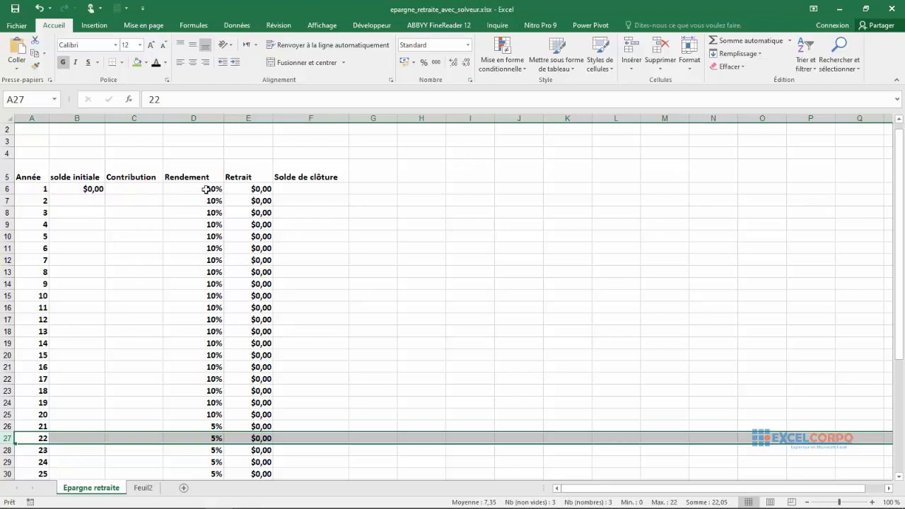
pyautogui.moveTo(7, 188); pyautogui.dragTo(2, 414)
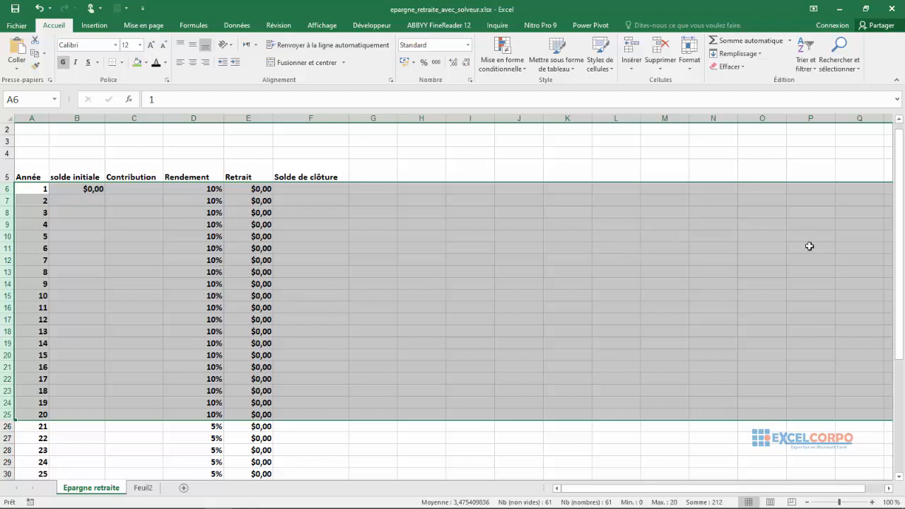
# Examine the Rendement rates in the rows for years 21 to 60.
pyautogui.moveTo(900, 247); pyautogui.dragTo(899, 347)
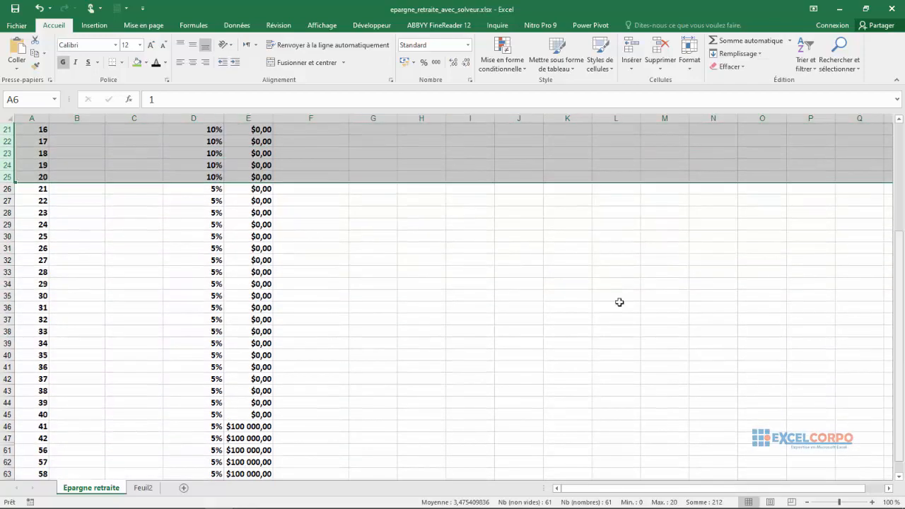
pyautogui.click(8, 189)
pyautogui.moveTo(8, 189); pyautogui.dragTo(4, 401)
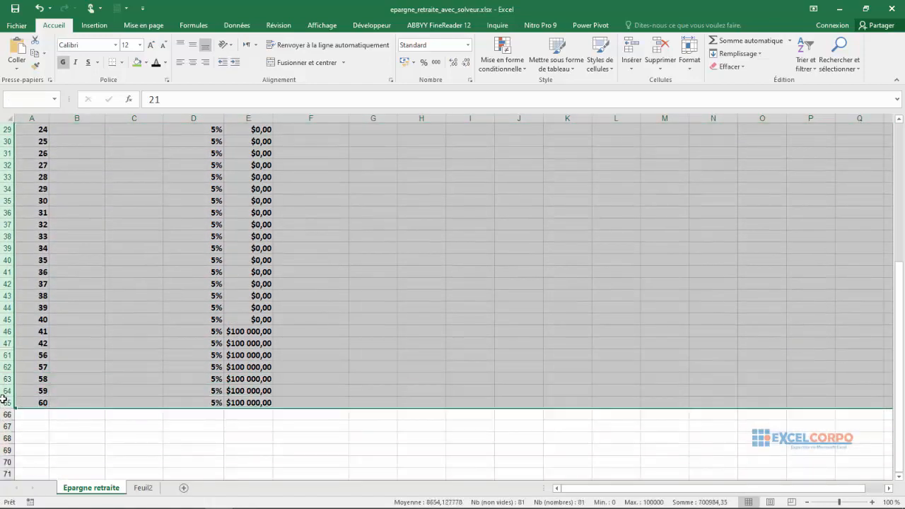
pyautogui.click(467, 307)
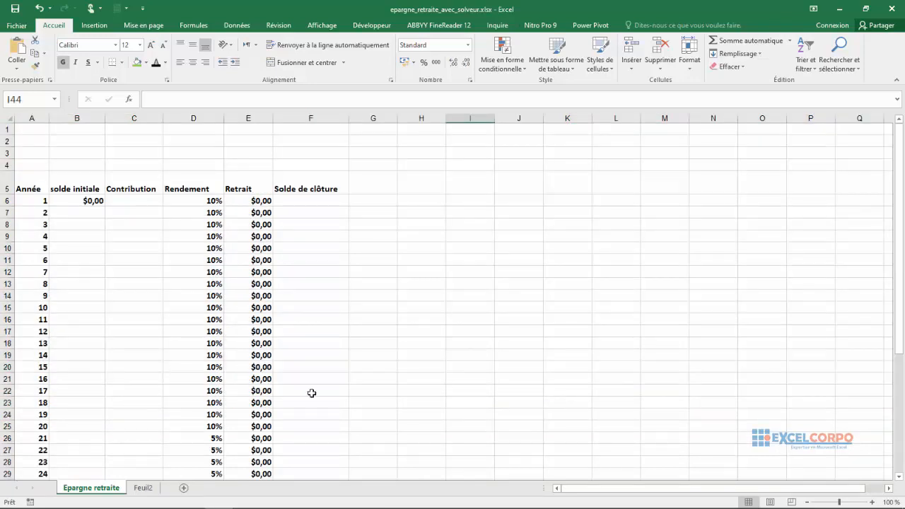
# Review the empty Contribution column against the Année values from 1 to 60.
pyautogui.click(369, 429)
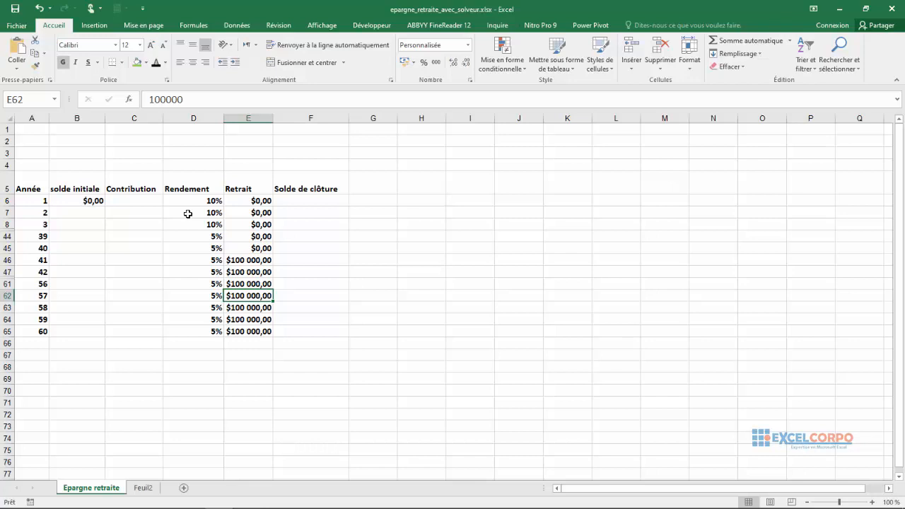
pyautogui.click(135, 192)
pyautogui.click(114, 221)
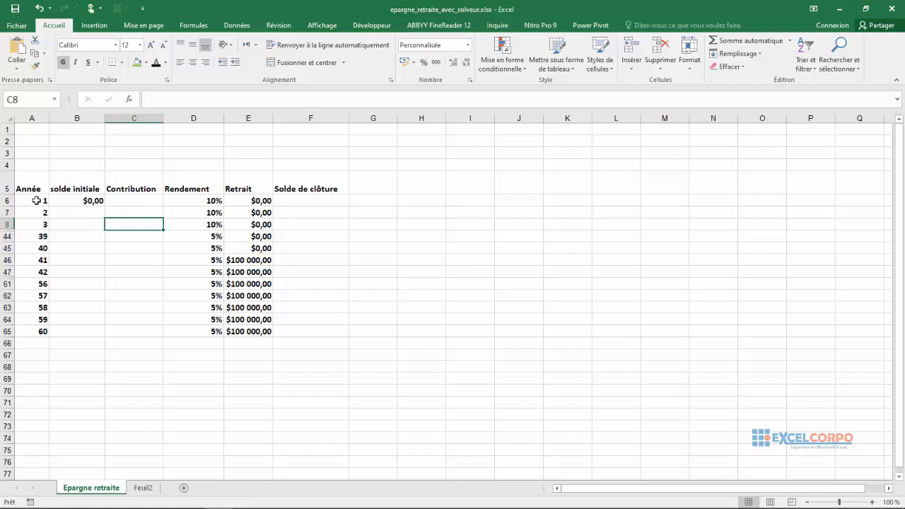
pyautogui.moveTo(37, 201); pyautogui.dragTo(40, 330)
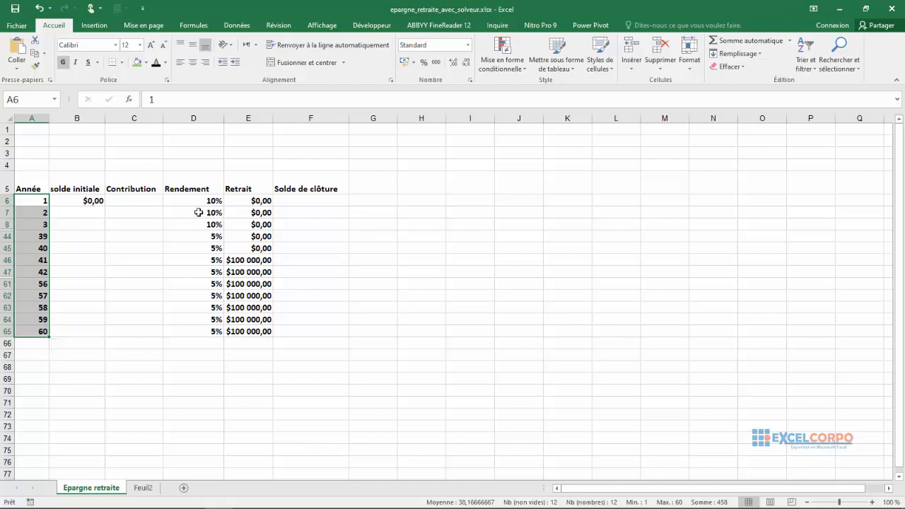
# Enter a trial contribution of 1500 for year 1 in cell C6.
pyautogui.click(130, 201)
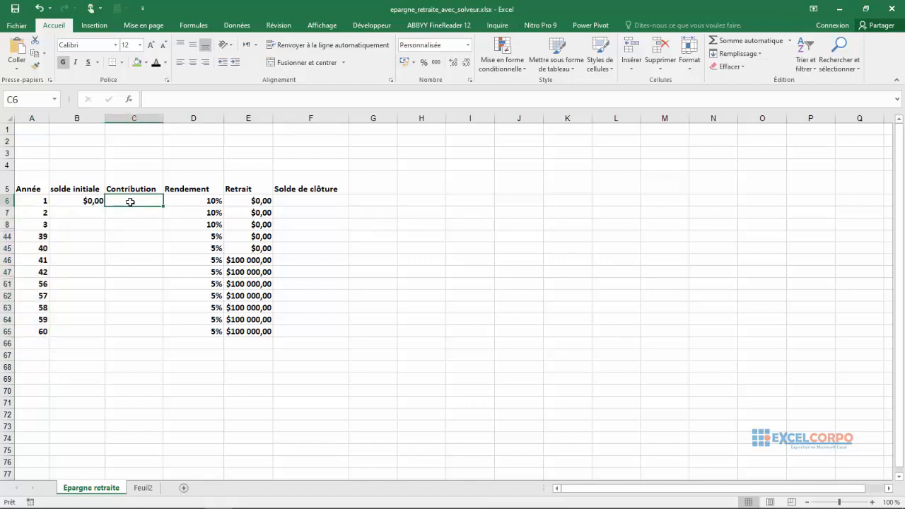
pyautogui.write('1500')
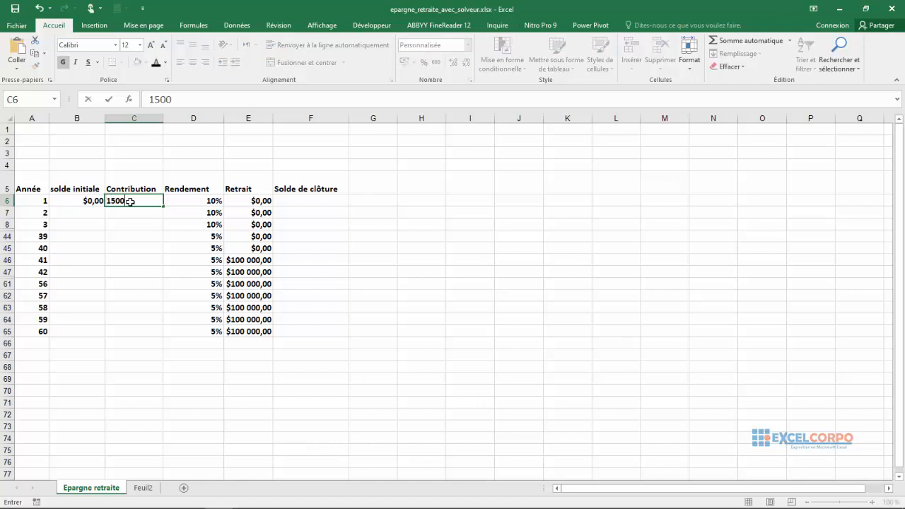
pyautogui.hotkey('ctrl', 'Return')
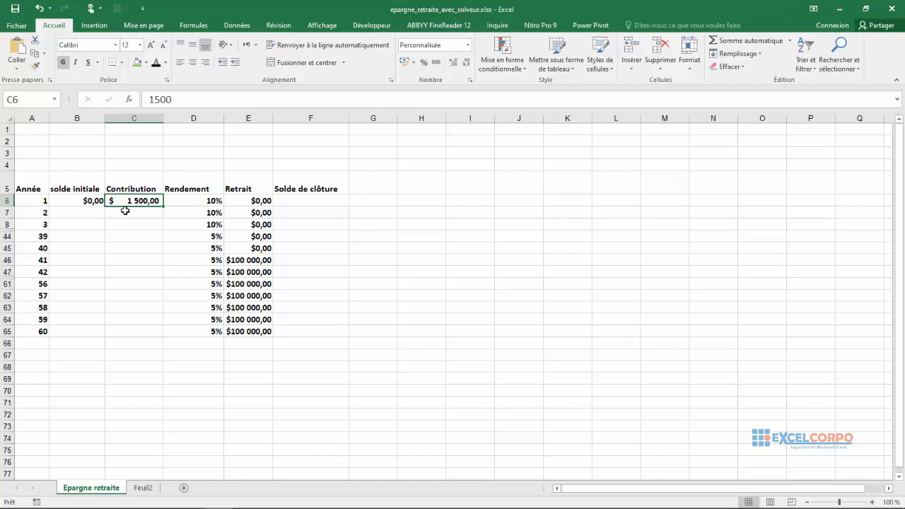
# Calculate the year 2 contribution in cell C7 with the formula =C6+500.
pyautogui.click(134, 210)
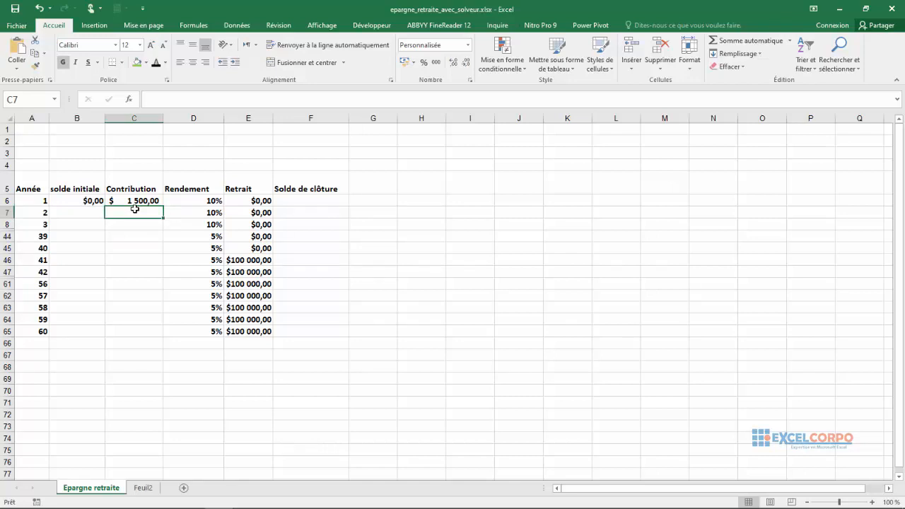
pyautogui.write('=')
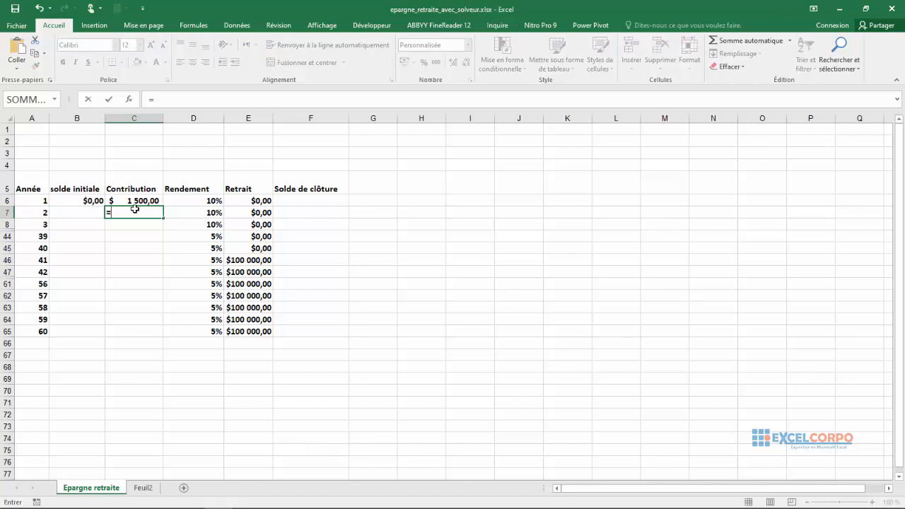
pyautogui.click(140, 201)
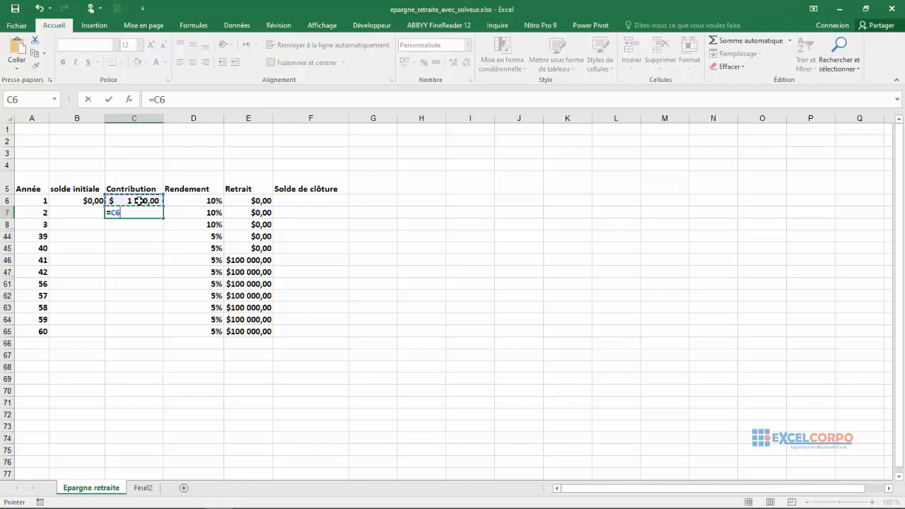
pyautogui.write('+500')
pyautogui.press('Return')
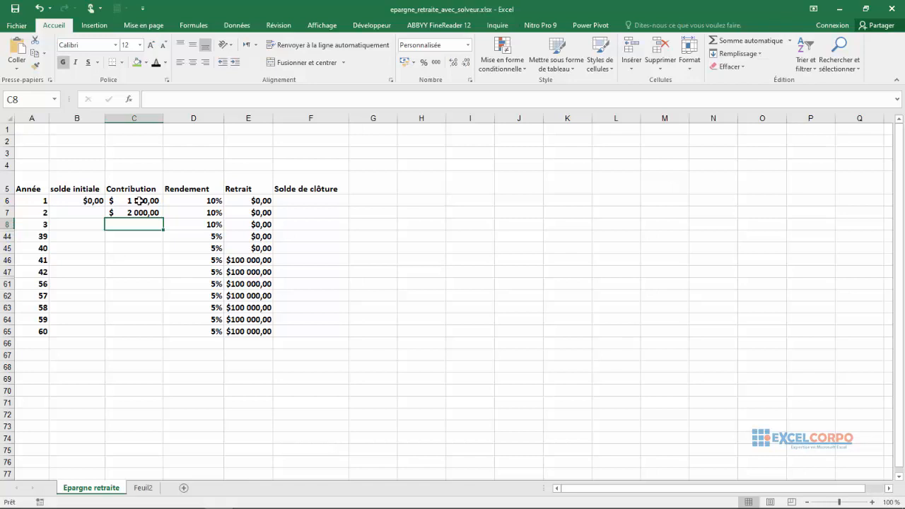
# Fill the contribution formula from year 2 down to year 40, through cell C45.
pyautogui.click(129, 201)
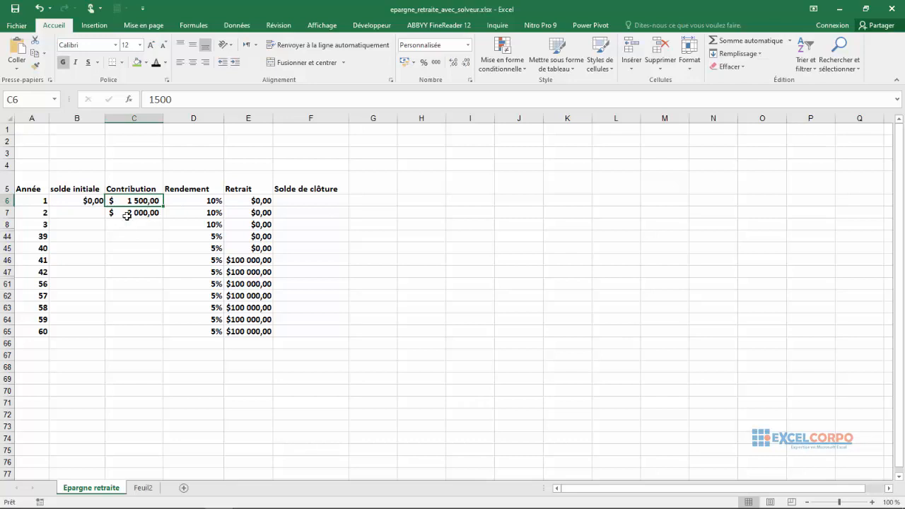
pyautogui.click(123, 215)
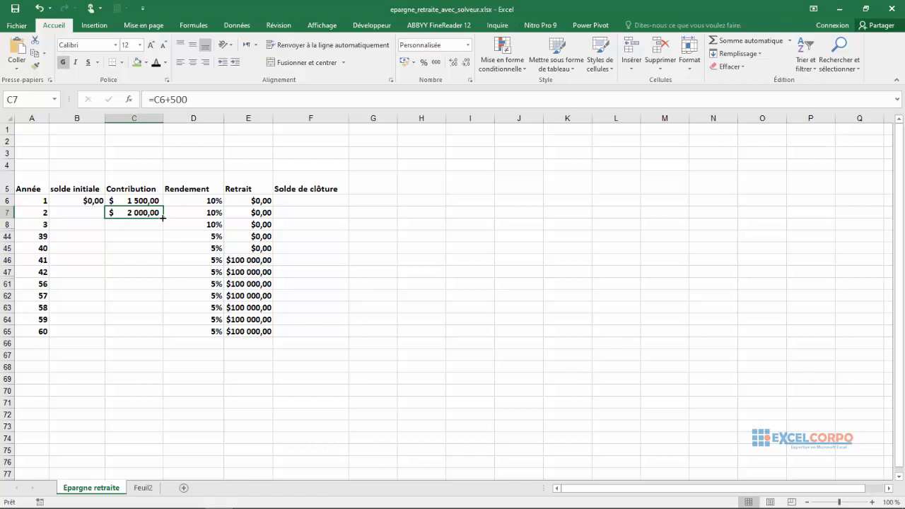
pyautogui.moveTo(162, 219); pyautogui.dragTo(163, 219)
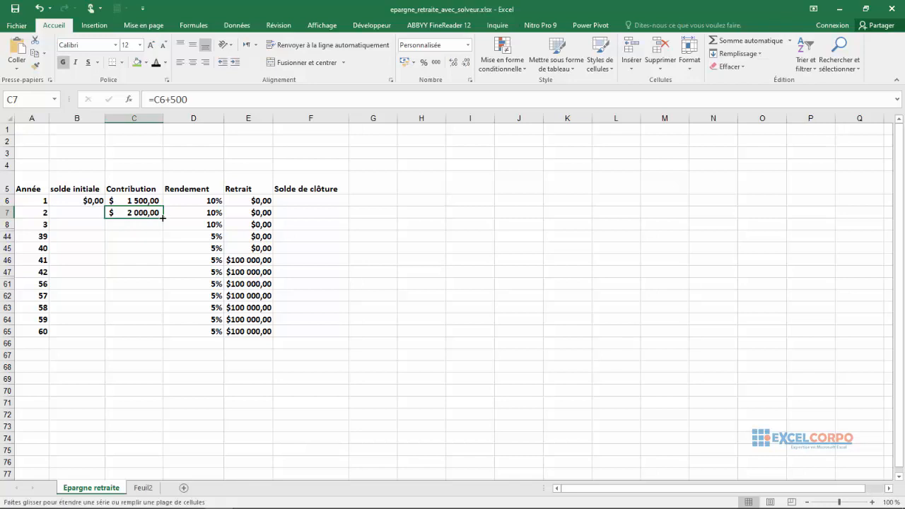
pyautogui.click(330, 498)
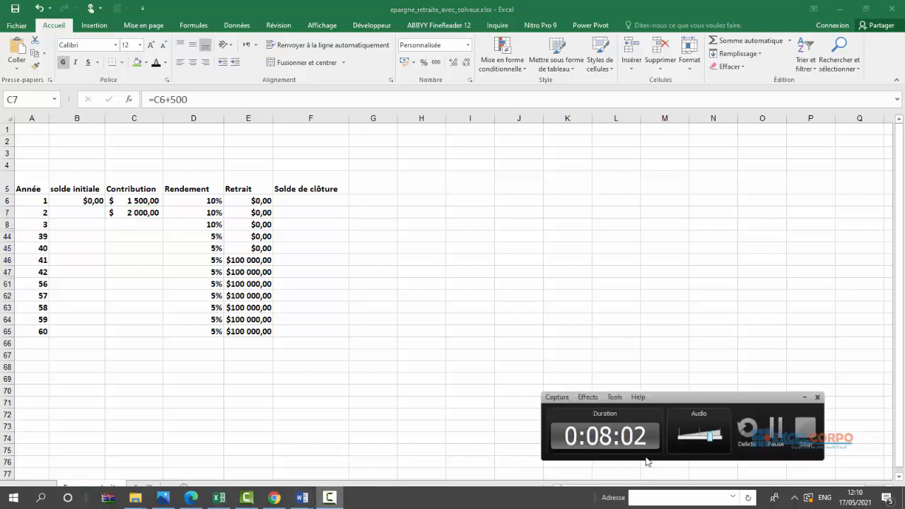
pyautogui.click(773, 431)
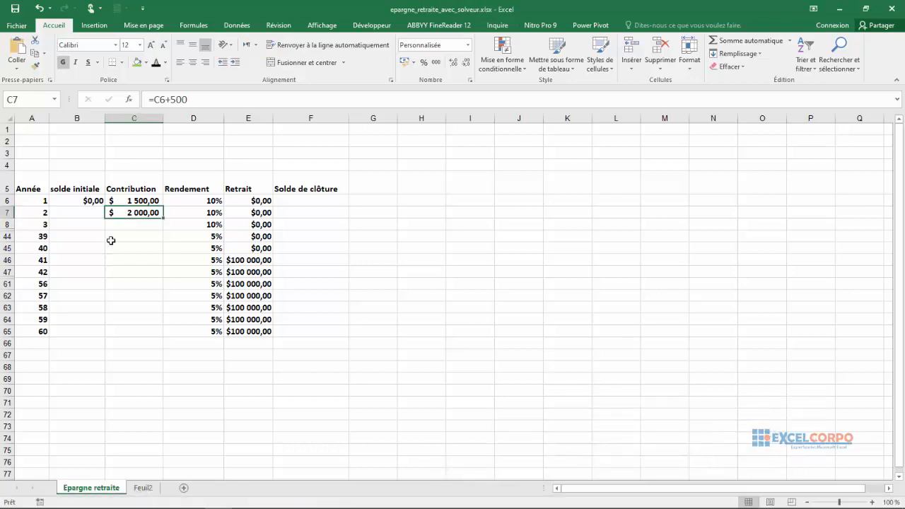
pyautogui.click(130, 223)
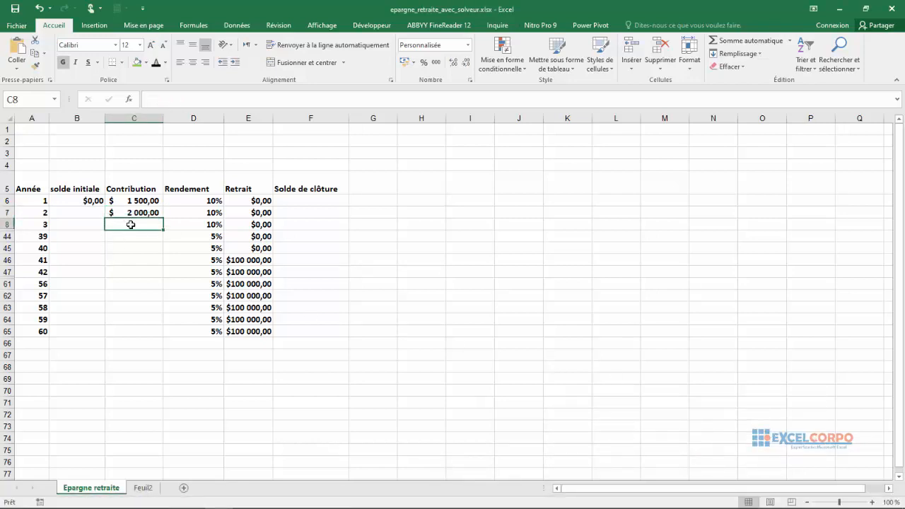
pyautogui.click(145, 213)
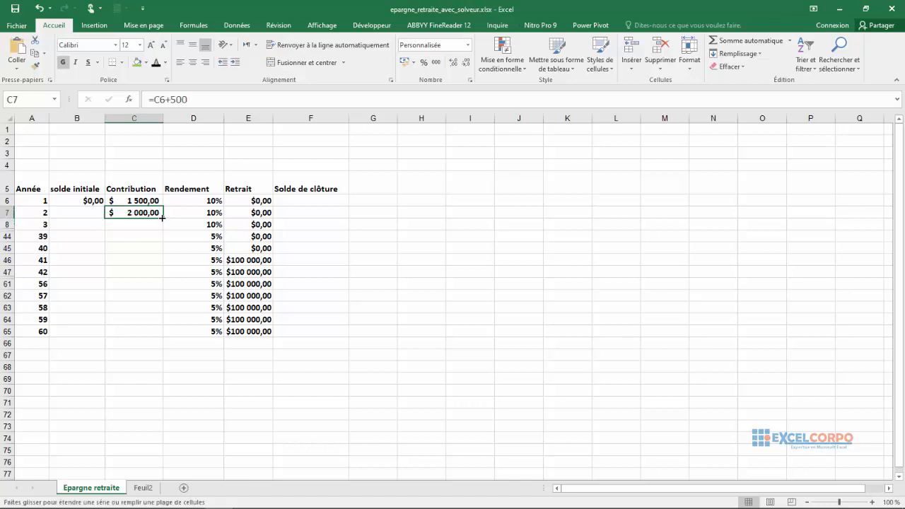
pyautogui.moveTo(162, 225); pyautogui.dragTo(161, 256)
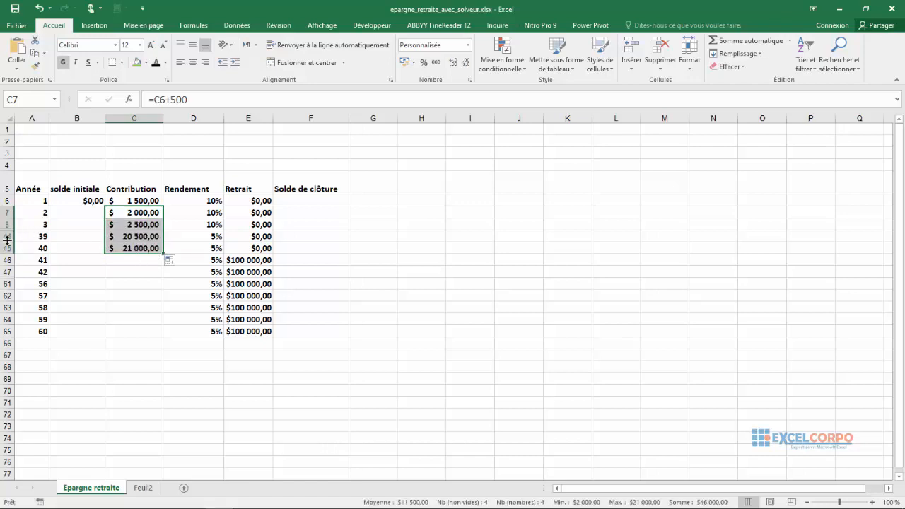
# Review the Contribution formulas for years 2 to 40 and the Rendement rates of the first years.
pyautogui.click(128, 249)
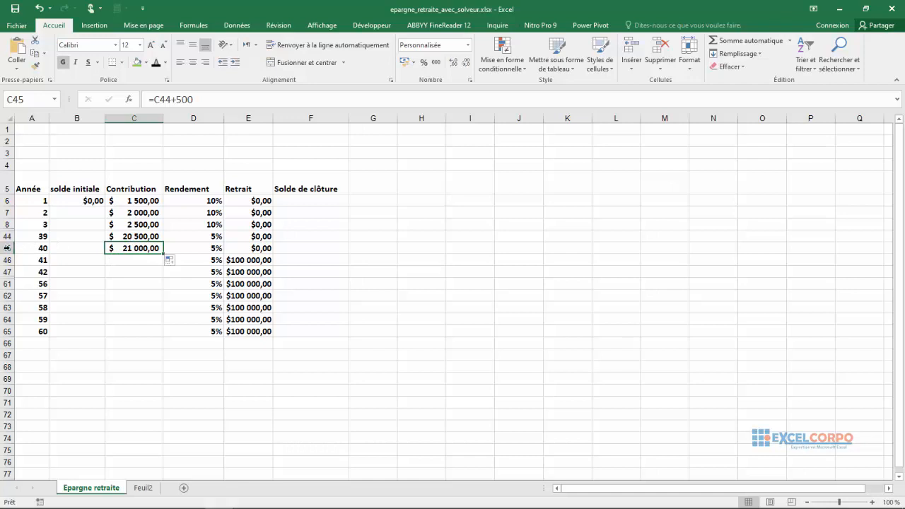
pyautogui.click(8, 248)
pyautogui.click(38, 248)
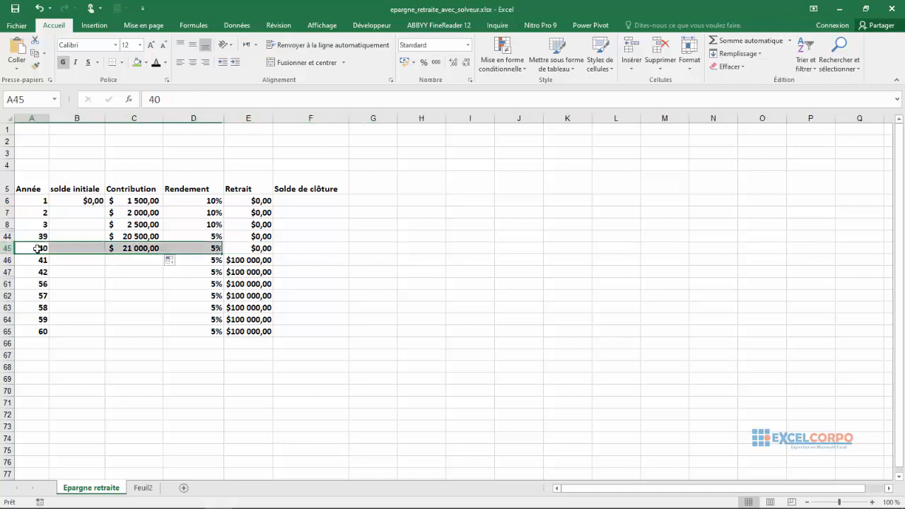
pyautogui.click(39, 212)
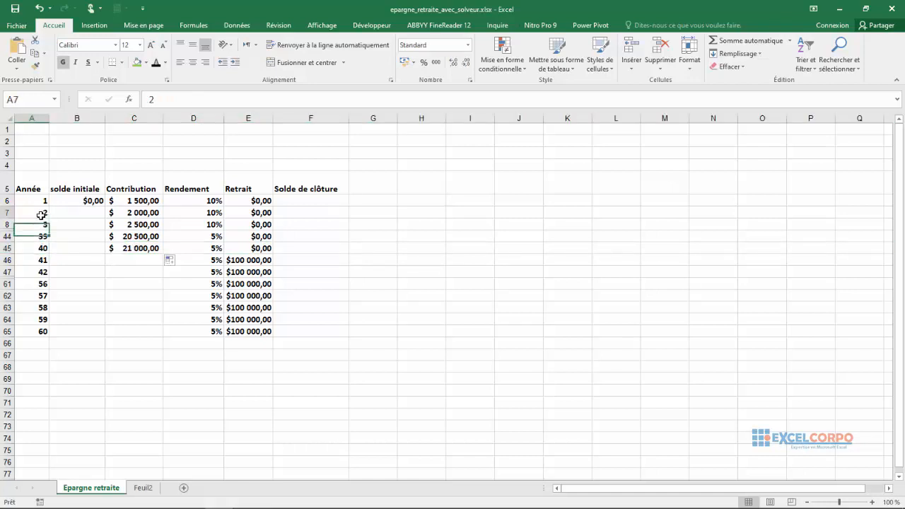
pyautogui.click(112, 212)
pyautogui.click(123, 247)
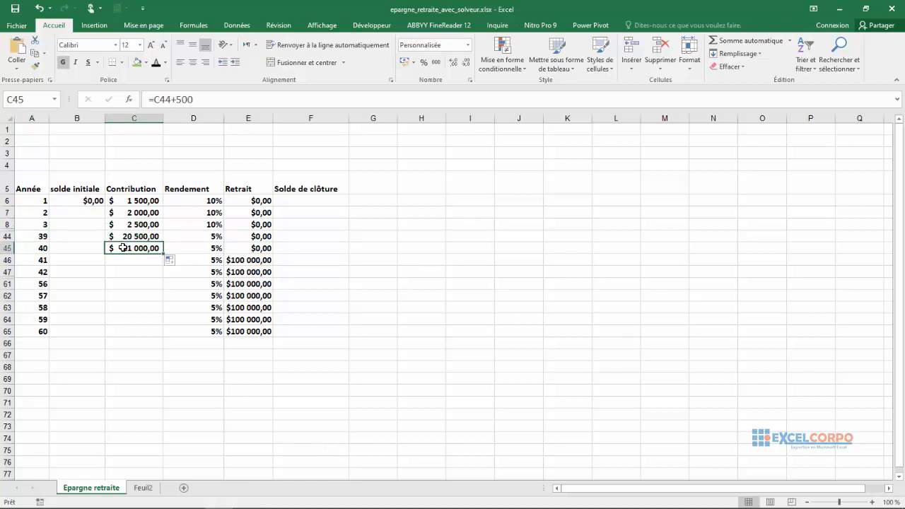
pyautogui.click(198, 118)
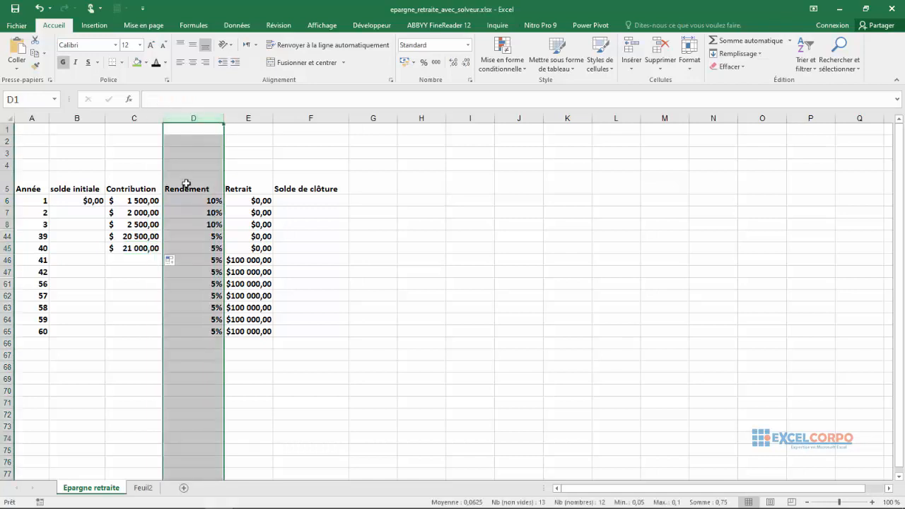
pyautogui.click(191, 200)
pyautogui.moveTo(191, 200); pyautogui.dragTo(194, 224)
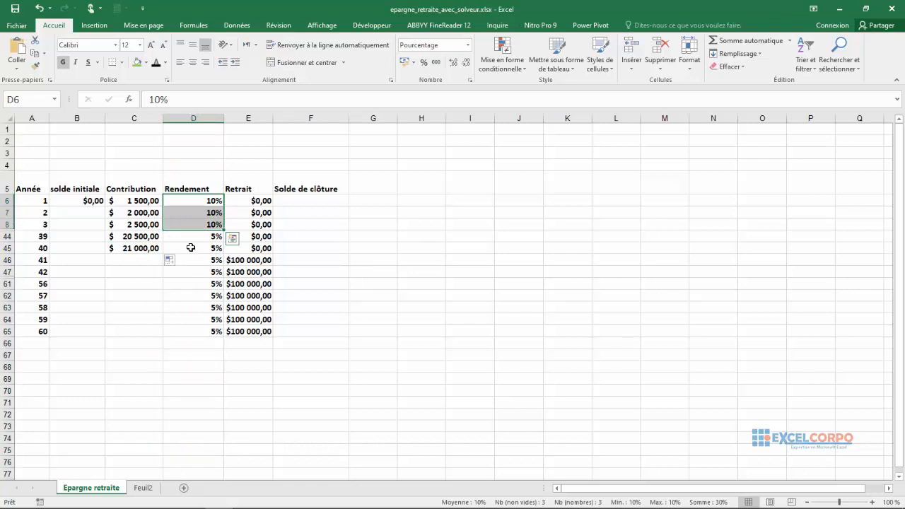
# Examine the Retrait amounts from year 40 to year 60.
pyautogui.click(248, 249)
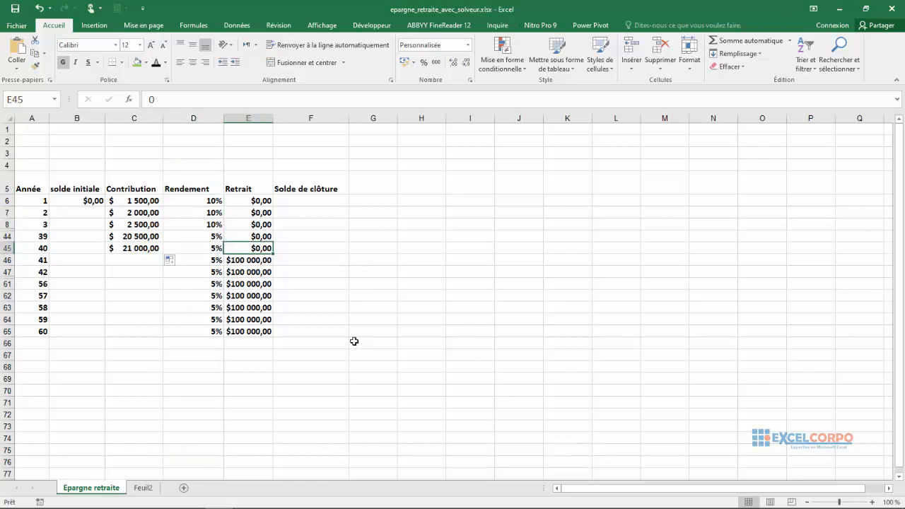
pyautogui.click(238, 261)
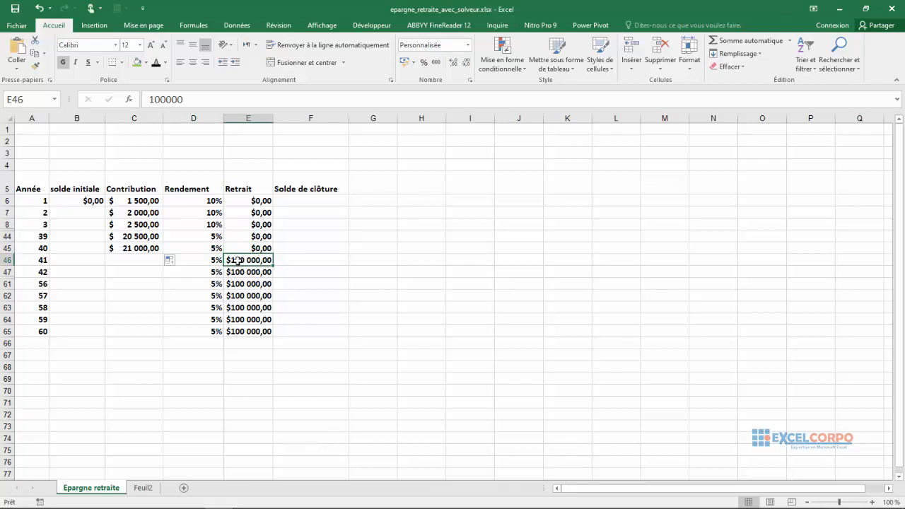
pyautogui.moveTo(237, 261); pyautogui.dragTo(244, 329)
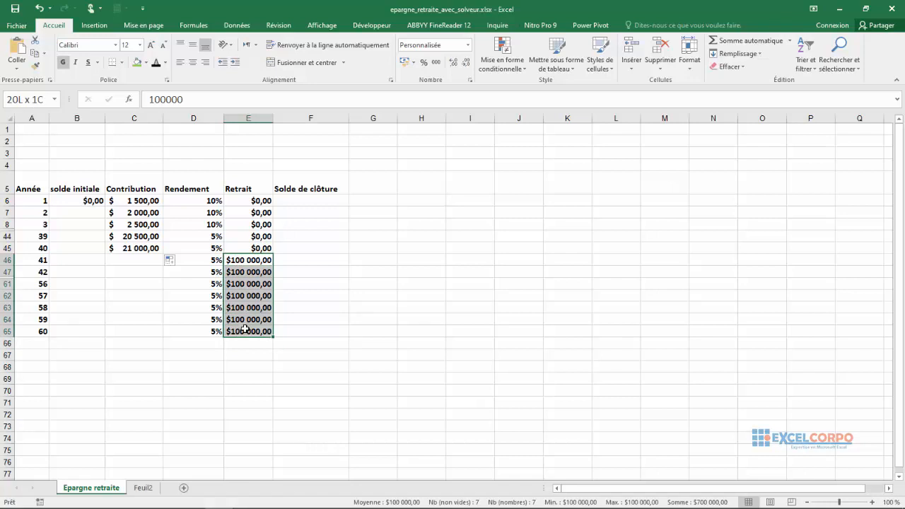
pyautogui.moveTo(244, 328); pyautogui.dragTo(244, 329)
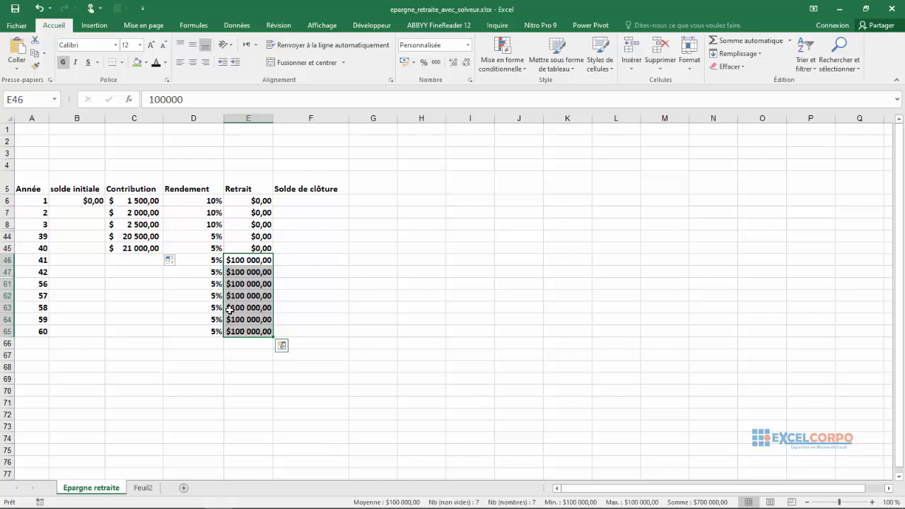
pyautogui.click(236, 261)
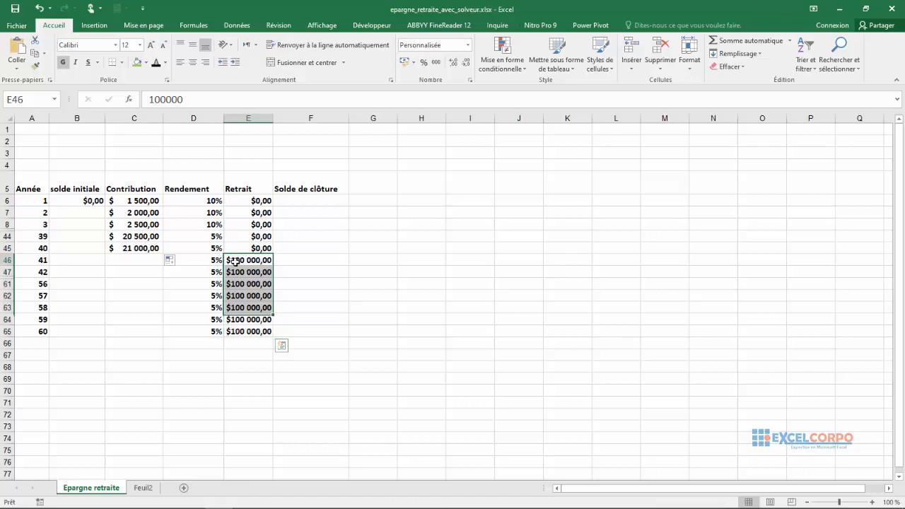
pyautogui.click(234, 272)
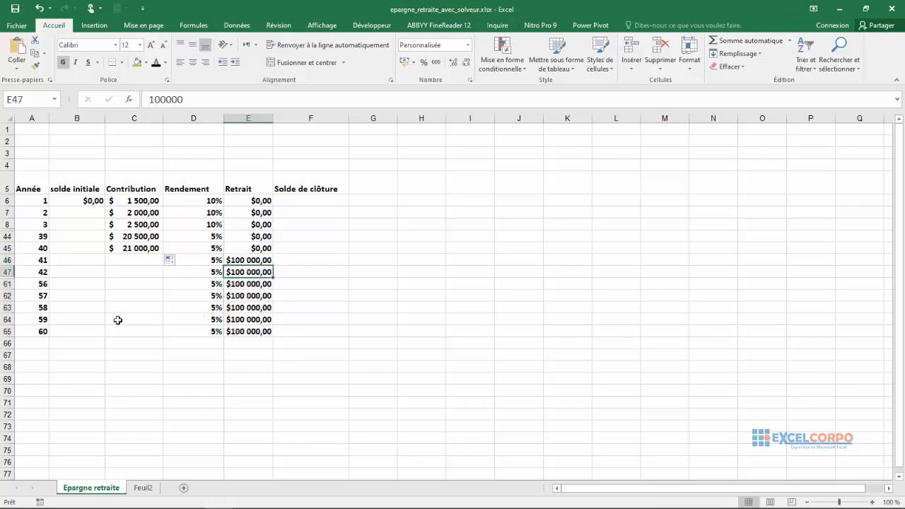
pyautogui.click(257, 332)
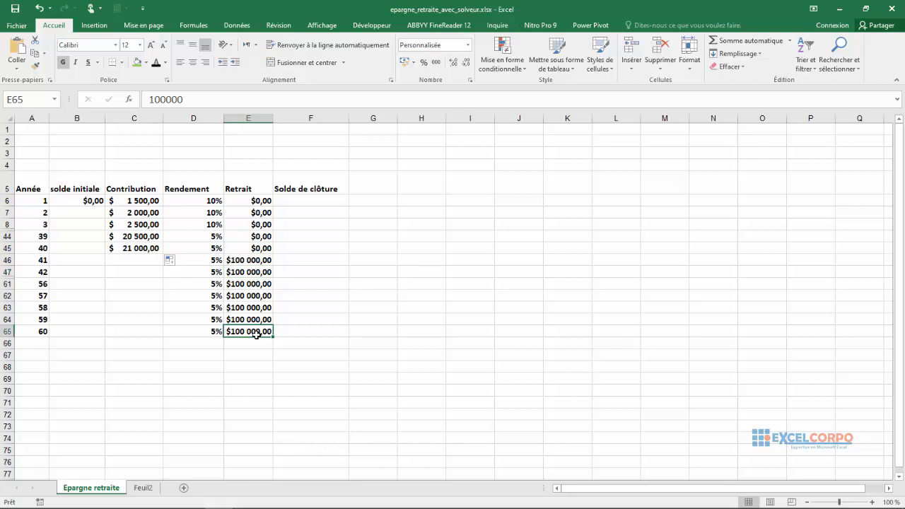
# Consult the year-end retirement savings equation on the Feuil2 sheet for the Solde de clôture of year 1.
pyautogui.click(317, 201)
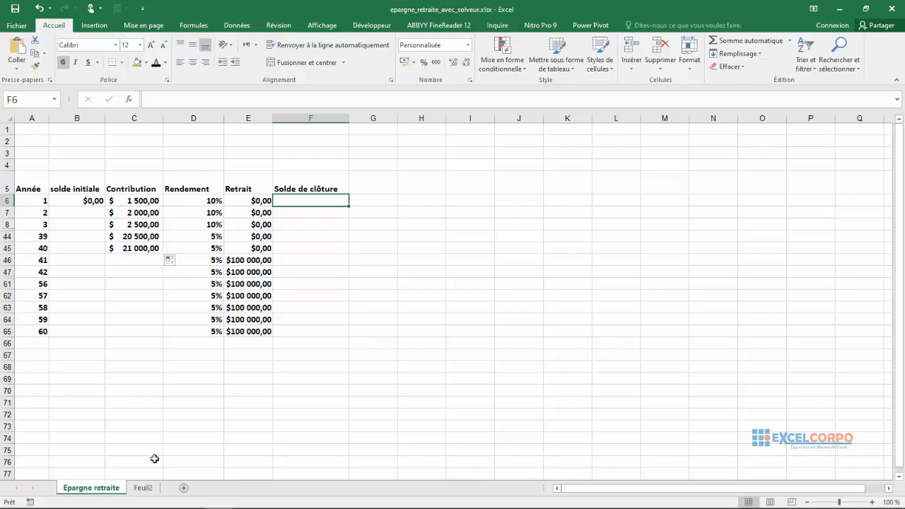
pyautogui.click(148, 490)
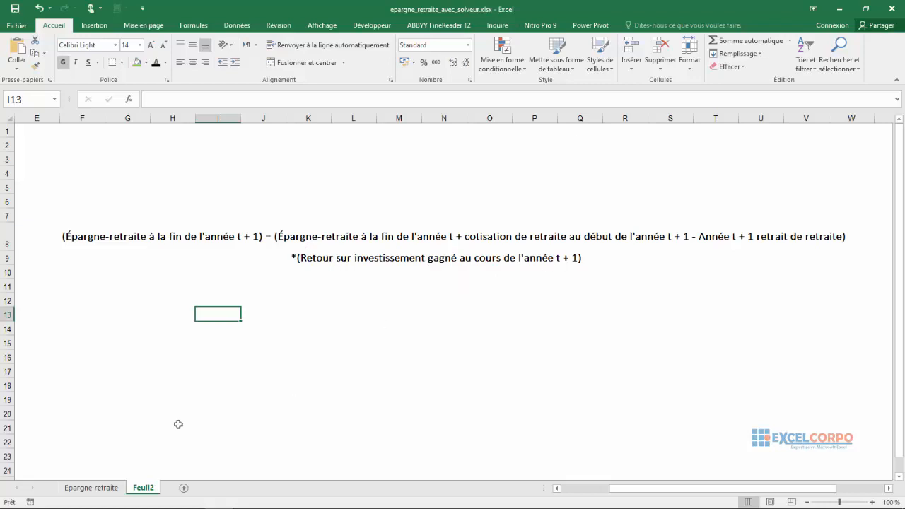
pyautogui.click(80, 488)
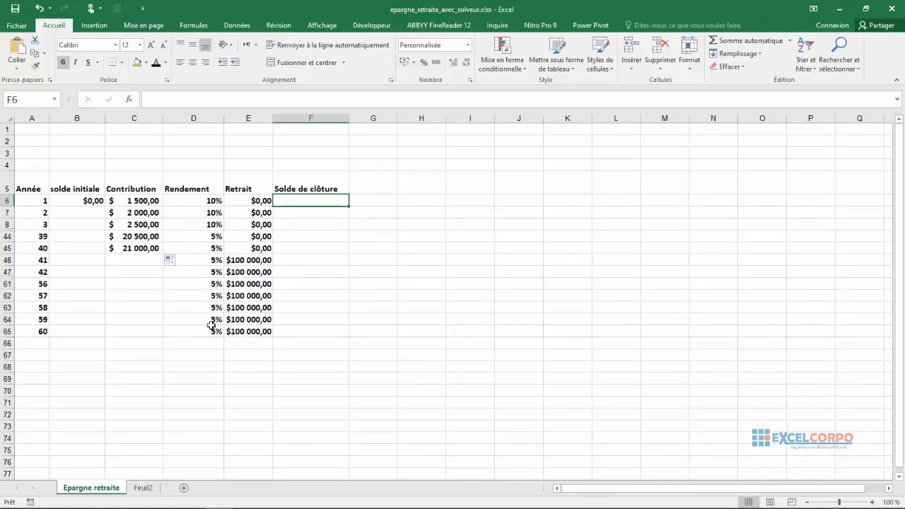
# Calculate the year 1 Solde de clôture in F6 with =(B6+C6-E6)*(1+D6) and compare it with the equation on Feuil2.
pyautogui.write('=')
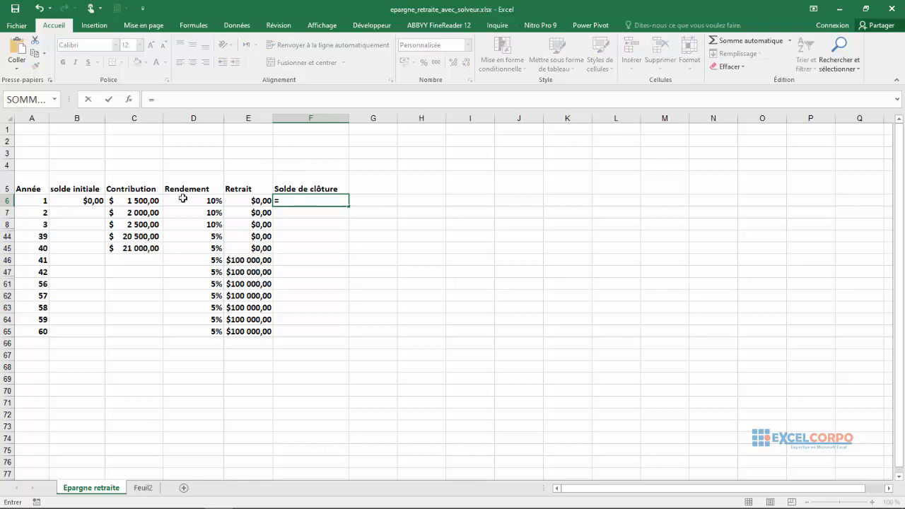
pyautogui.write('(')
pyautogui.click(92, 199)
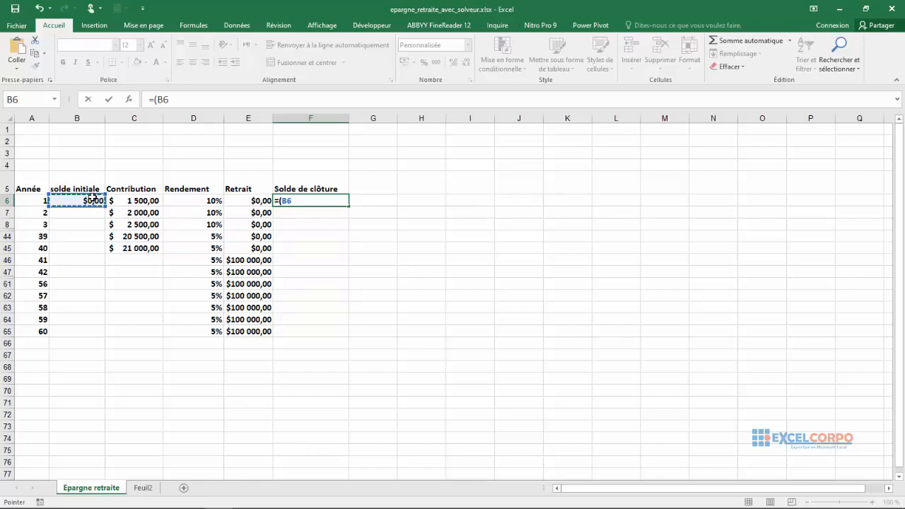
pyautogui.write('+')
pyautogui.click(131, 201)
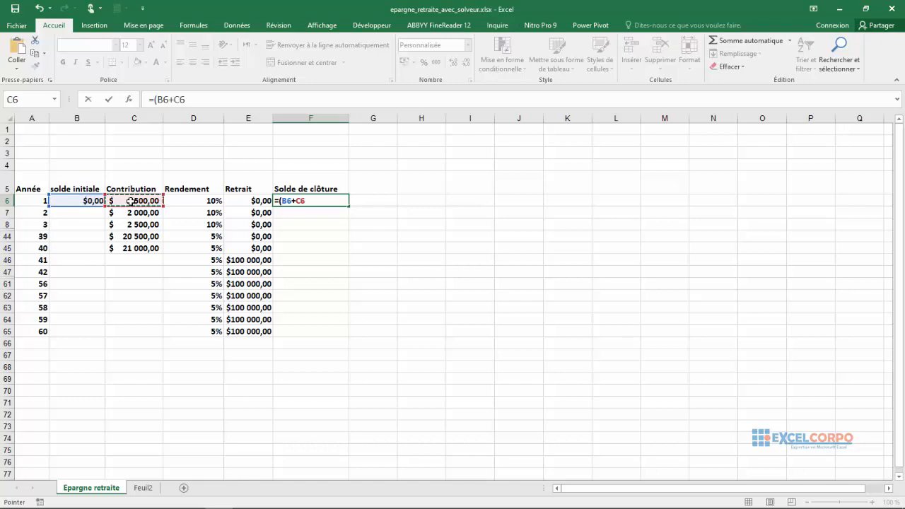
pyautogui.write('-')
pyautogui.click(243, 200)
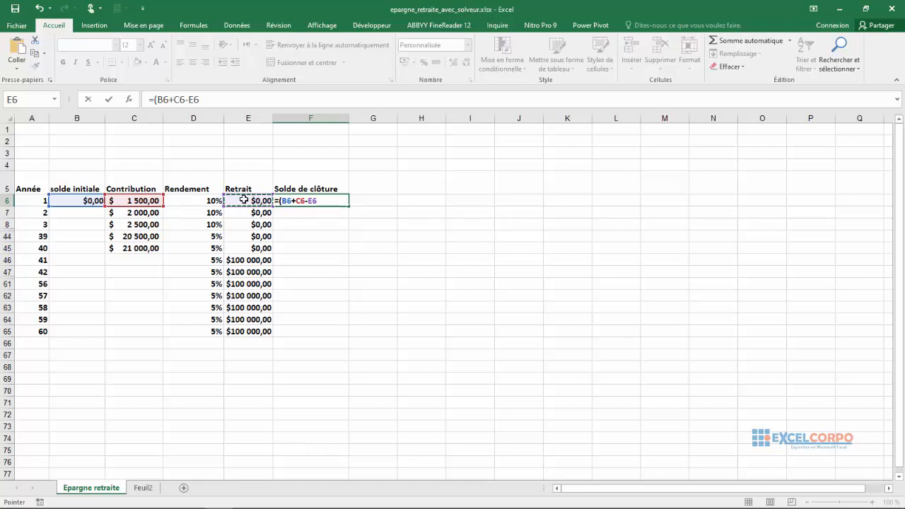
pyautogui.write(')*(1+')
pyautogui.click(204, 200)
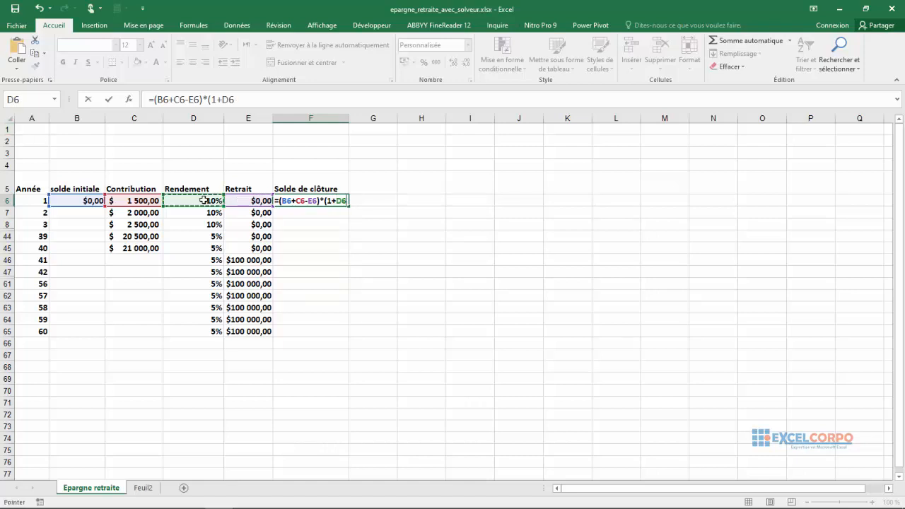
pyautogui.write(')')
pyautogui.press('Return')
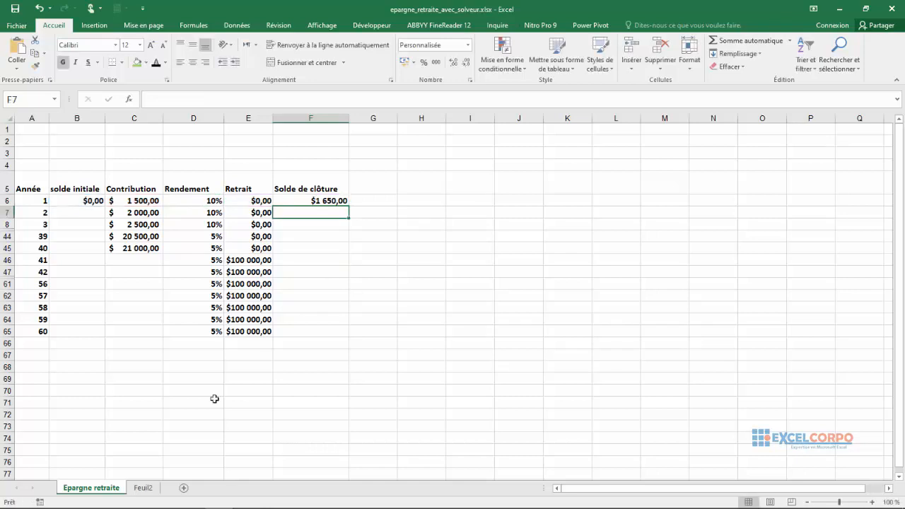
pyautogui.click(144, 488)
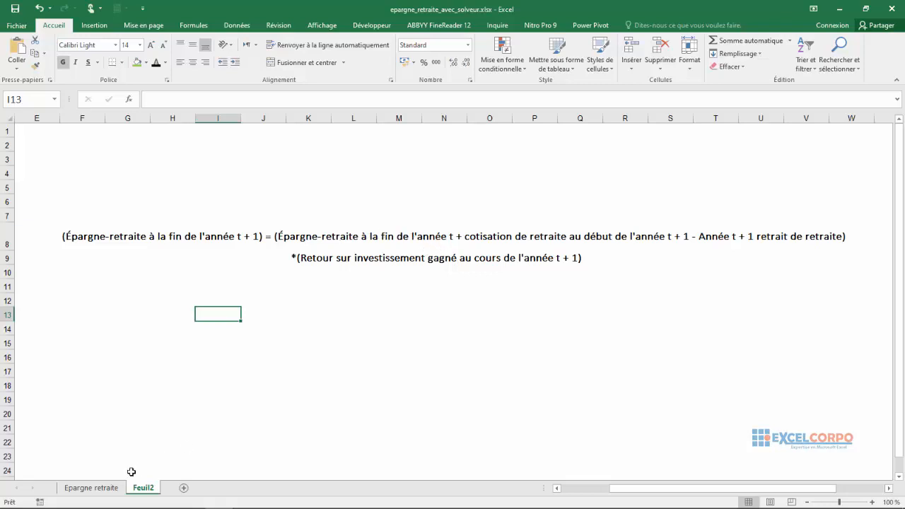
# Compare the year 1 Solde de clôture formula in F6 with the retirement savings equation on the Feuil2 sheet.
pyautogui.click(107, 488)
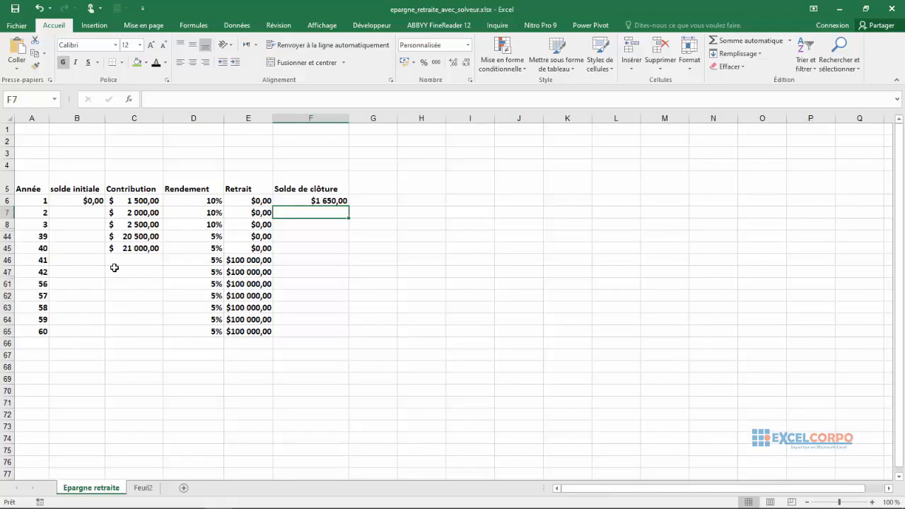
pyautogui.click(288, 200)
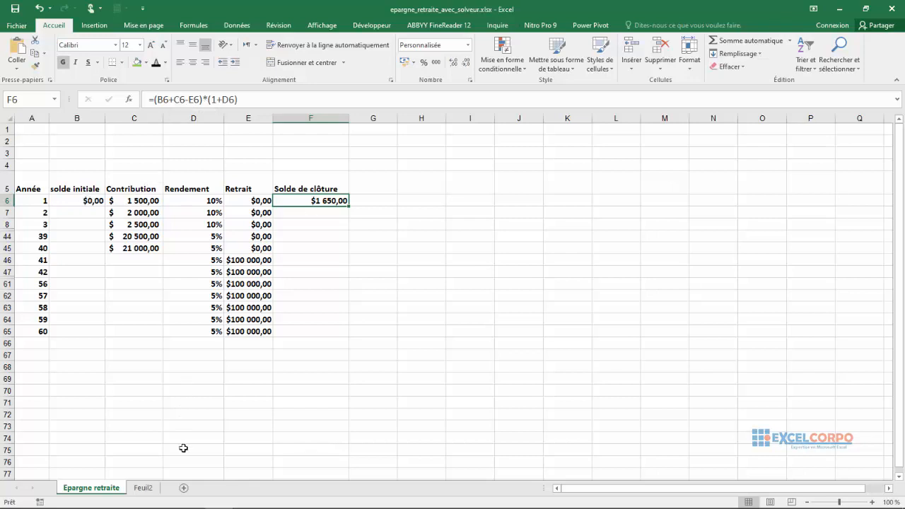
pyautogui.press('Return')
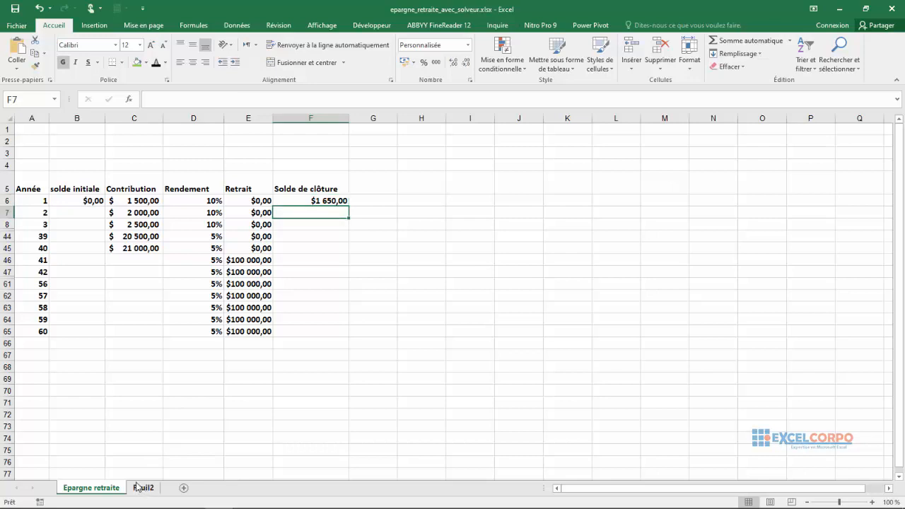
pyautogui.click(140, 487)
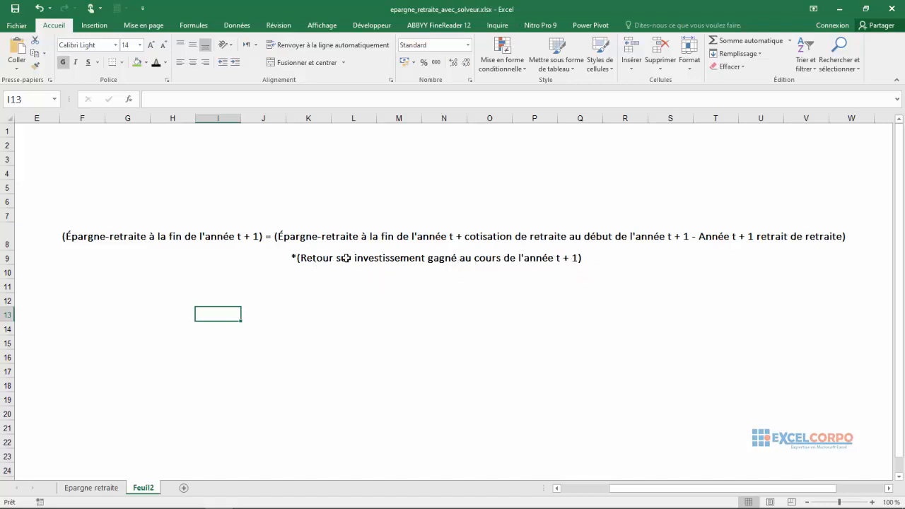
pyautogui.click(99, 489)
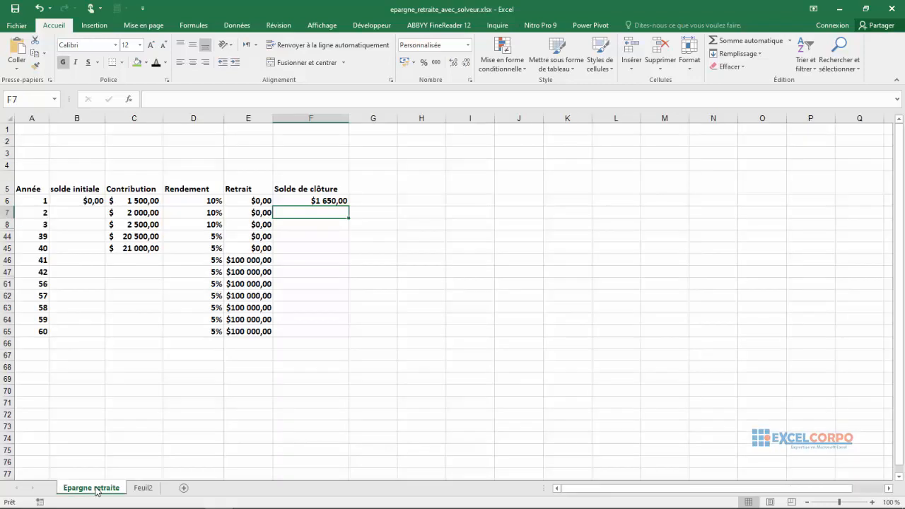
# Copy the Solde de clôture formula from F6 down to year 60 in F65 and check the year 41 formula.
pyautogui.click(291, 199)
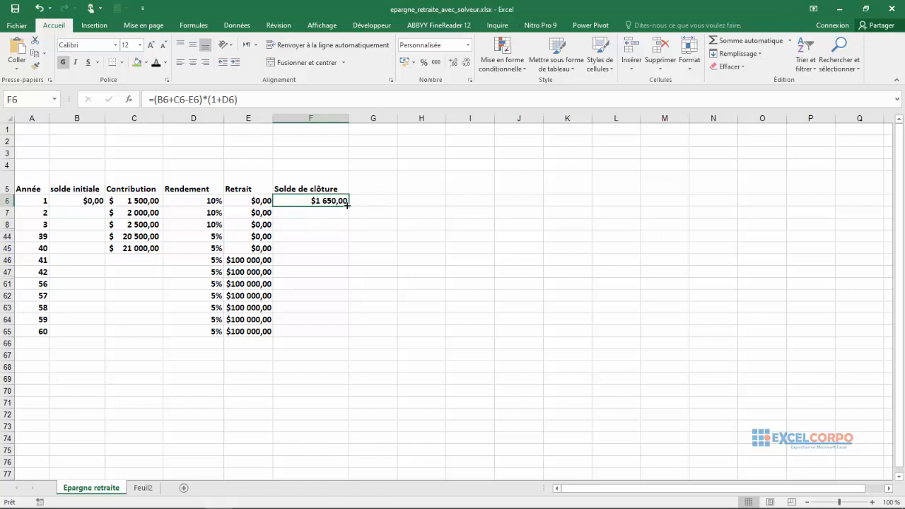
pyautogui.click(347, 206)
pyautogui.moveTo(348, 206); pyautogui.dragTo(337, 335)
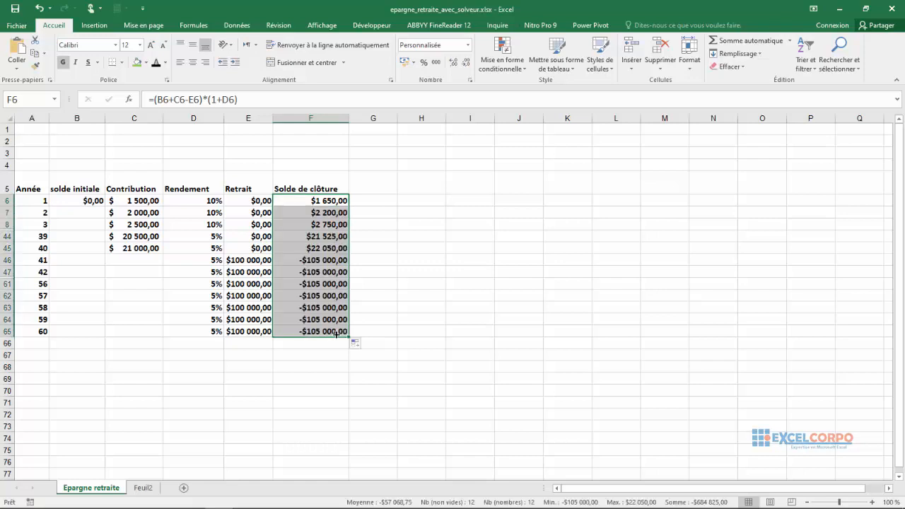
pyautogui.click(293, 260)
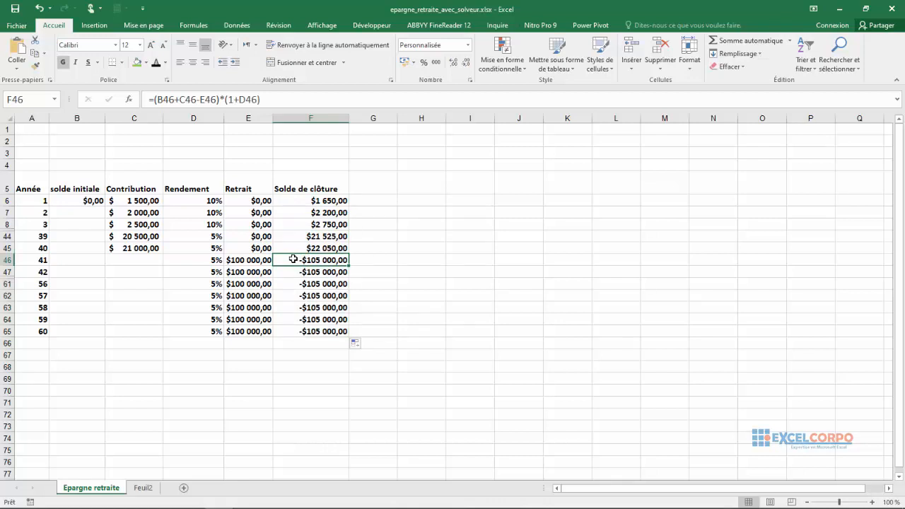
# Link the year 2 solde initiale in B7 to the previous closing balance with =F6 and copy it down to year 60.
pyautogui.click(78, 189)
pyautogui.click(76, 201)
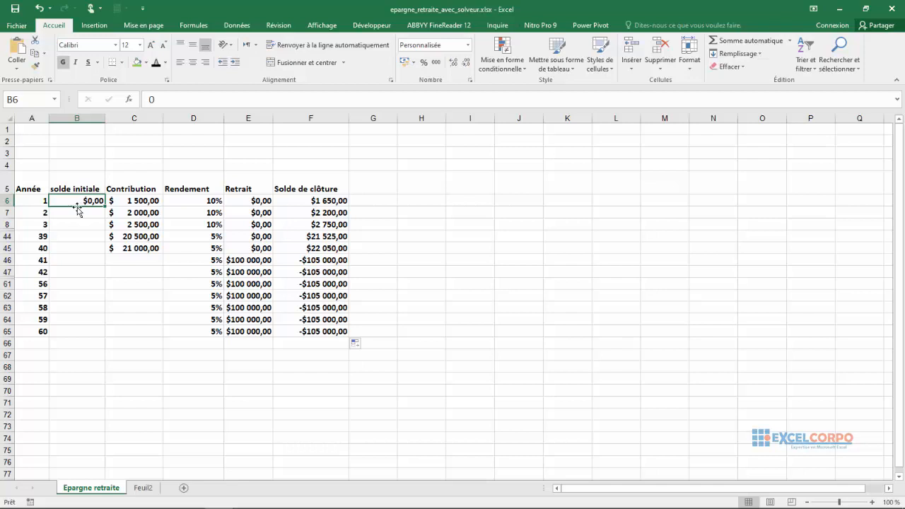
pyautogui.click(74, 214)
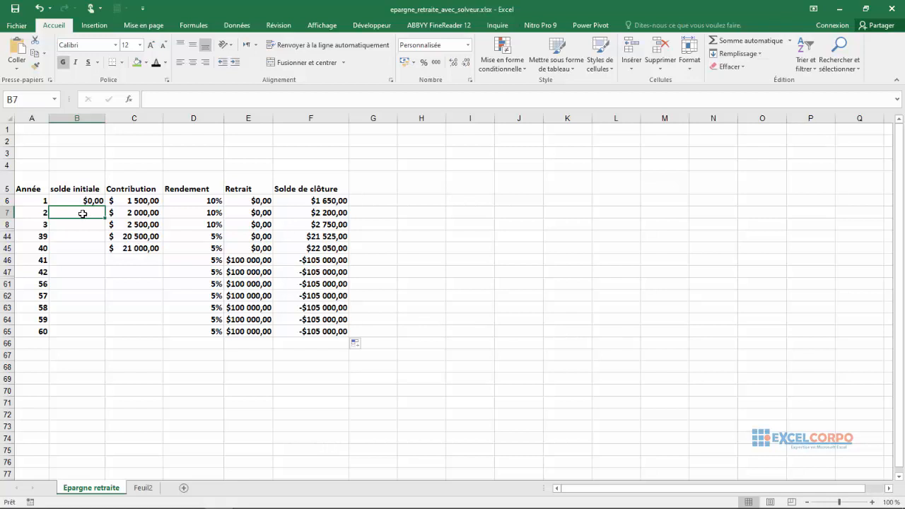
pyautogui.write('=')
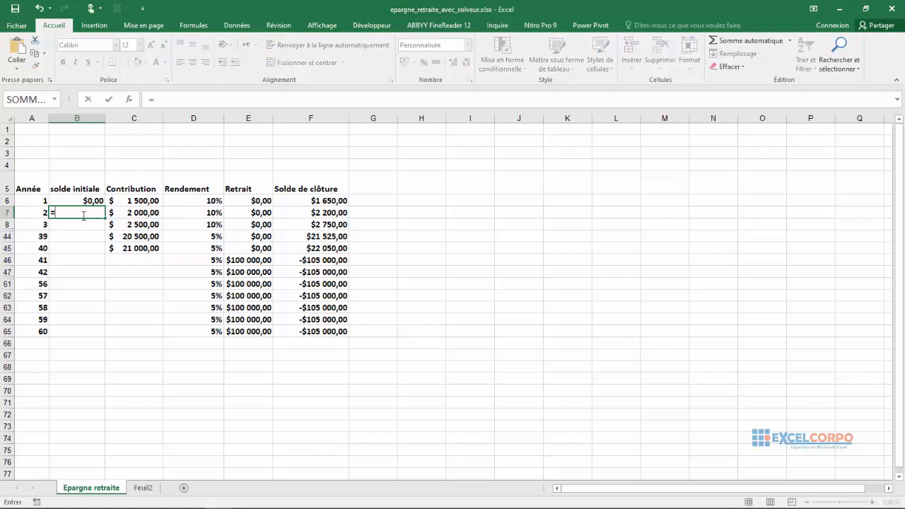
pyautogui.click(319, 201)
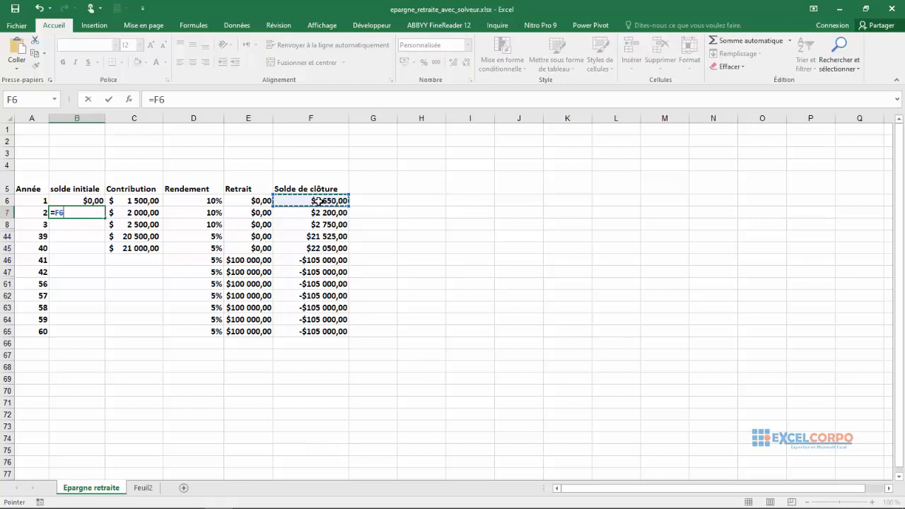
pyautogui.press('Return')
pyautogui.click(90, 213)
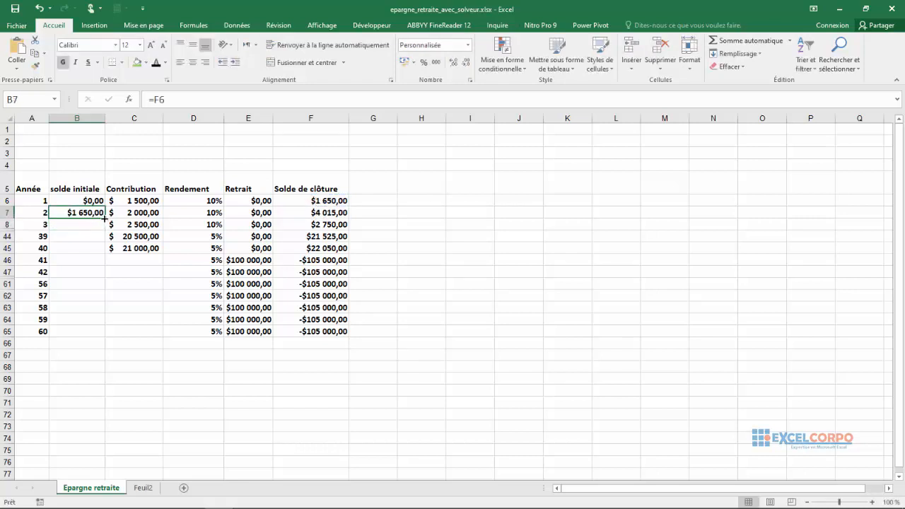
pyautogui.moveTo(104, 219); pyautogui.dragTo(101, 331)
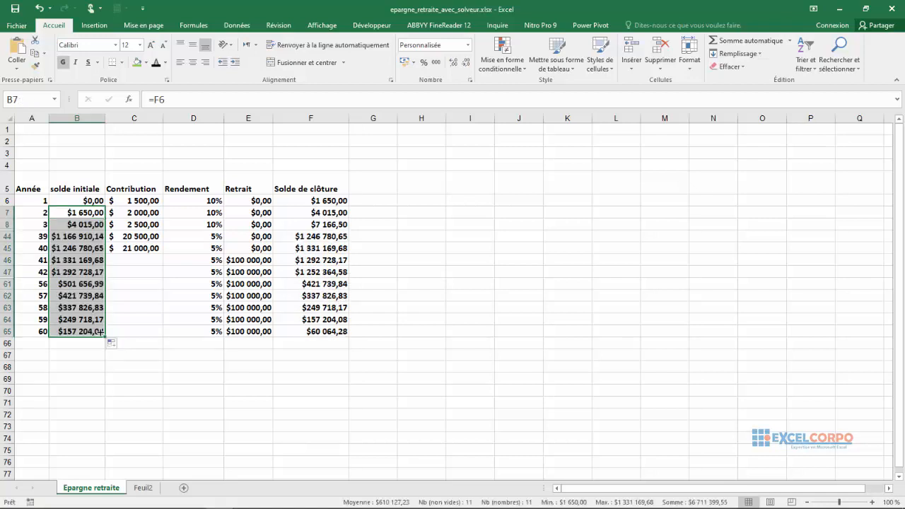
pyautogui.click(182, 332)
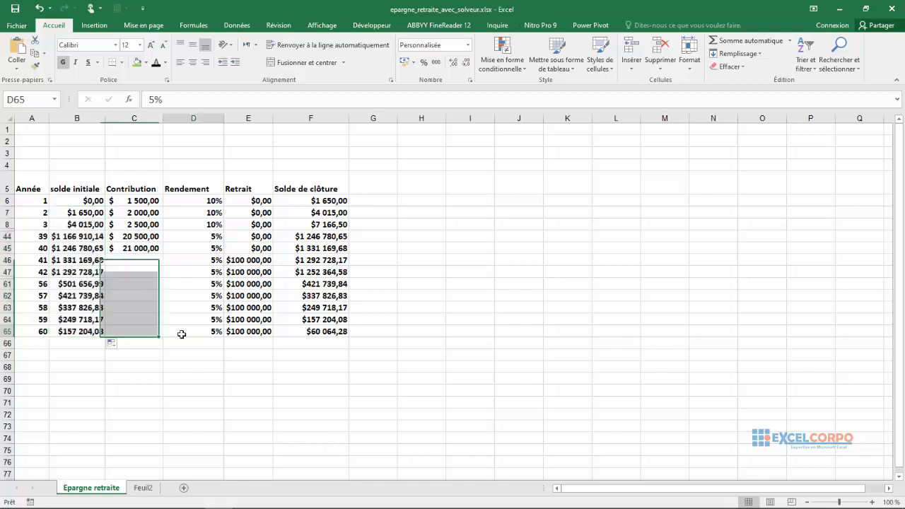
# Open the Solver and set the objective to minimise the year 1 Contribution in cell C6.
pyautogui.click(76, 205)
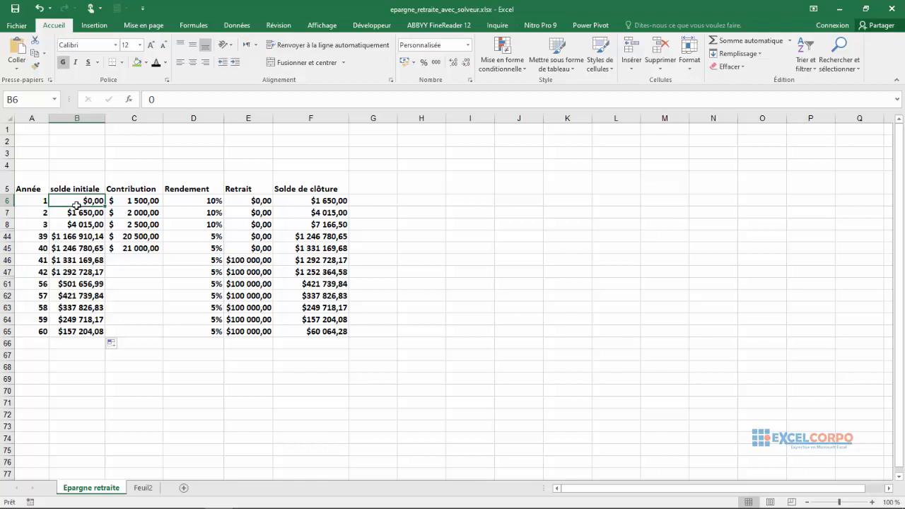
pyautogui.click(237, 25)
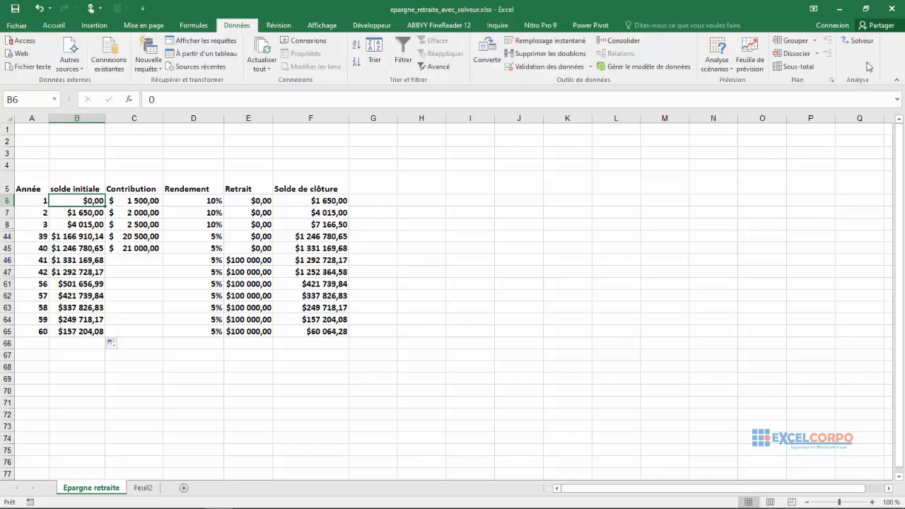
pyautogui.click(861, 41)
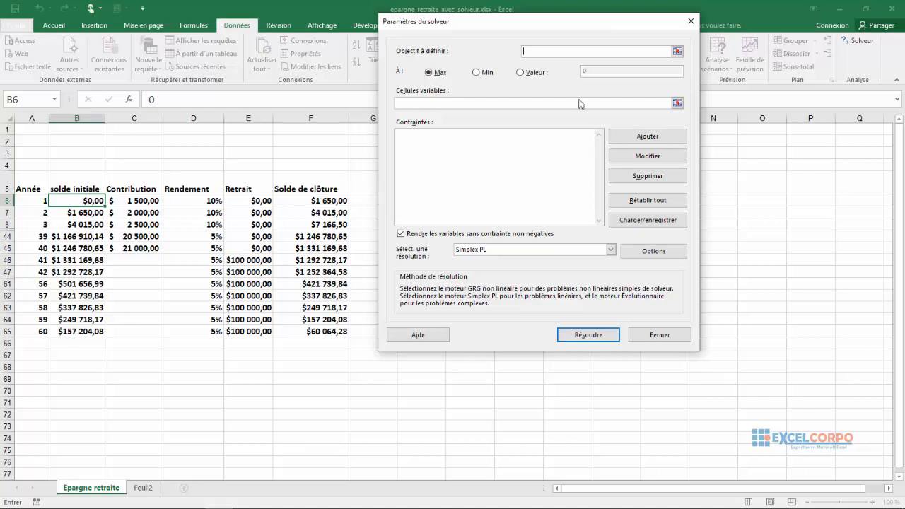
pyautogui.click(678, 52)
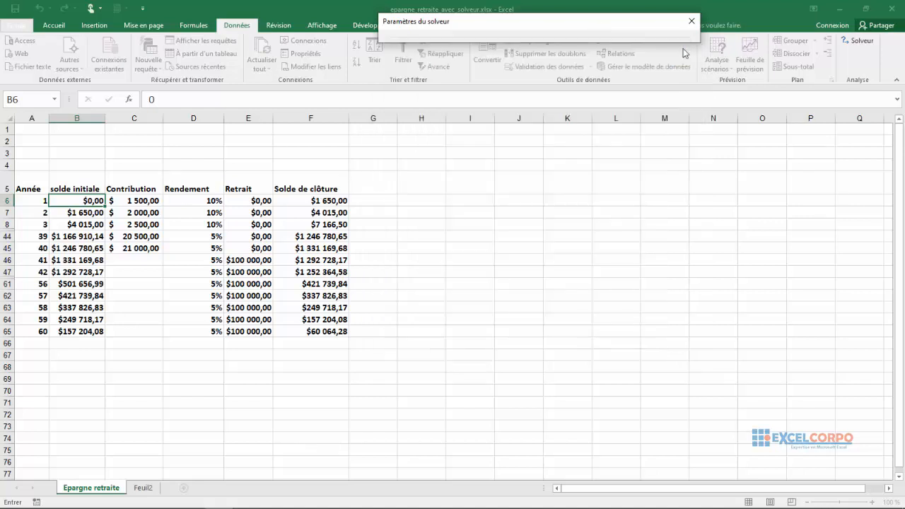
pyautogui.click(138, 198)
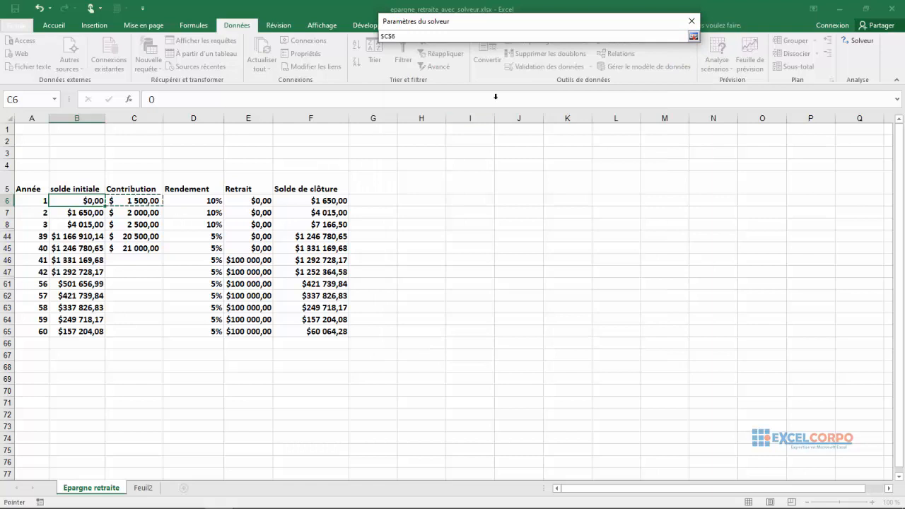
pyautogui.click(694, 36)
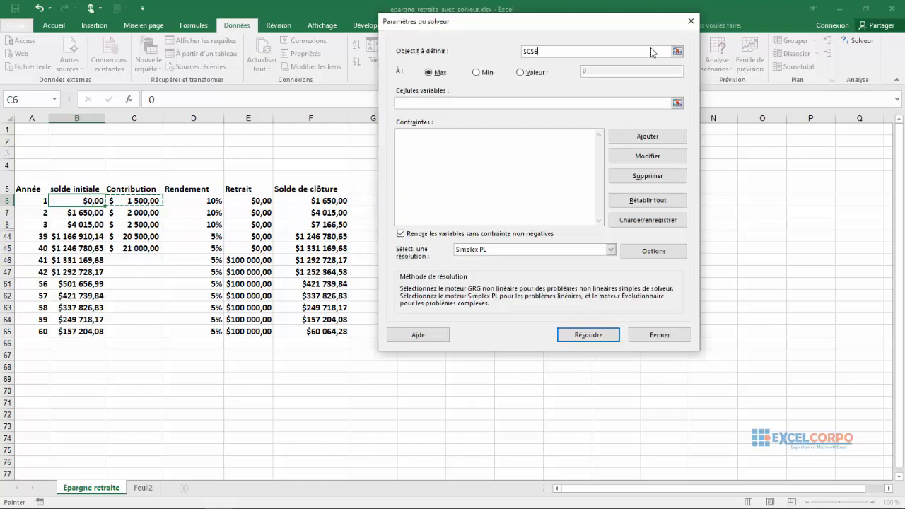
pyautogui.click(476, 72)
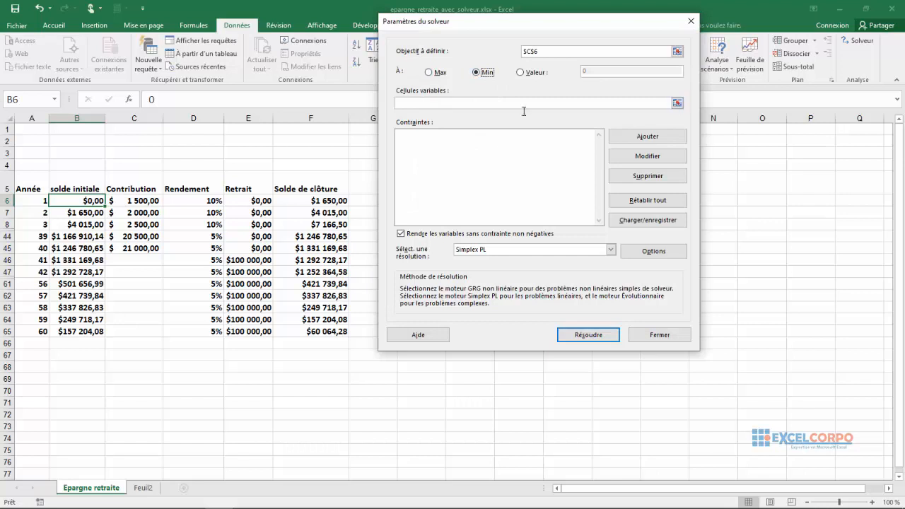
pyautogui.click(680, 103)
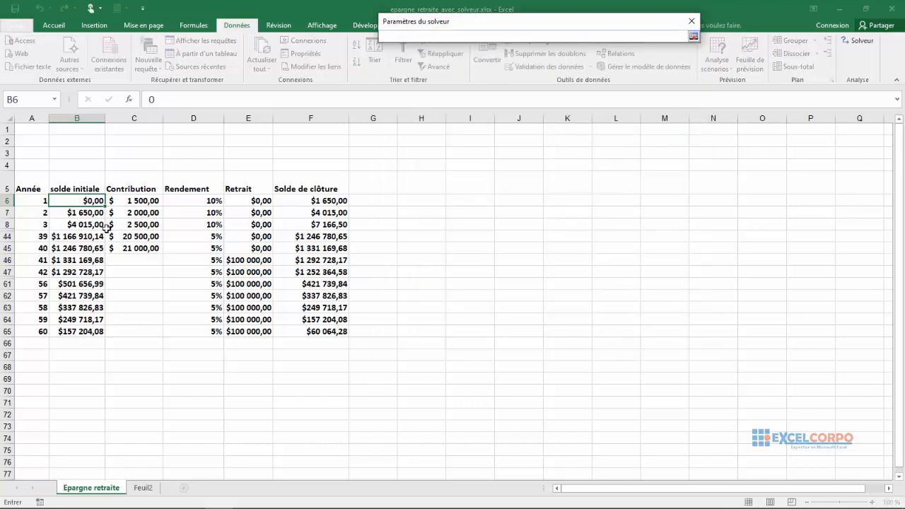
pyautogui.click(93, 201)
pyautogui.click(693, 36)
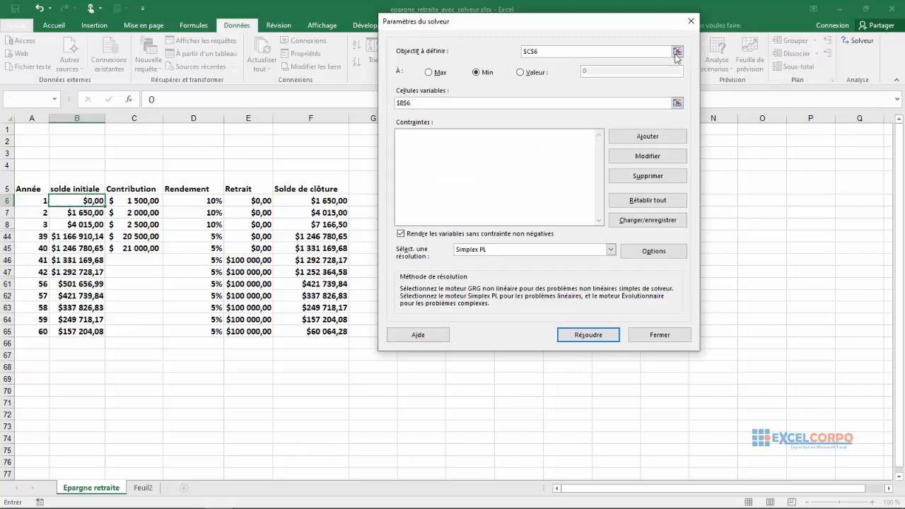
pyautogui.click(677, 104)
pyautogui.press('Right')
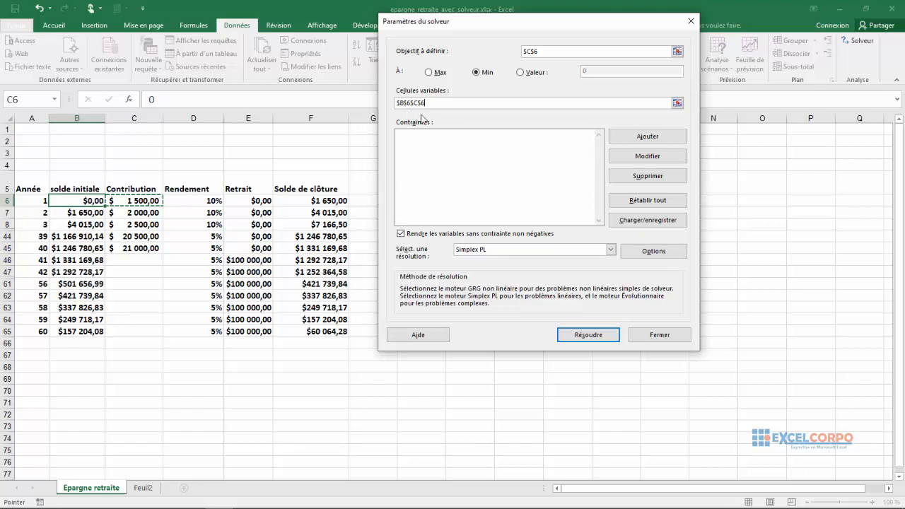
# Clear the Solver's variable cells entry and set it to the year 1 Contribution cell C6.
pyautogui.click(678, 104)
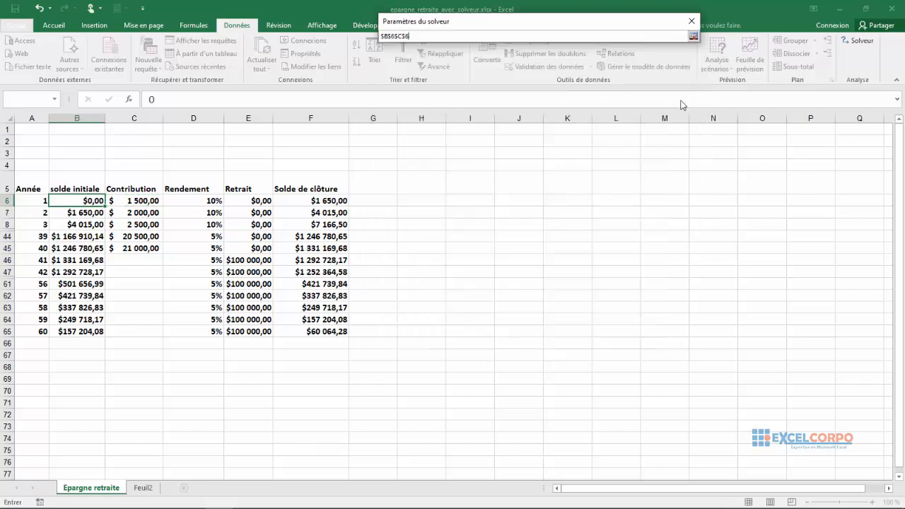
pyautogui.press('BackSpace')
pyautogui.press('BackSpace')
pyautogui.press('BackSpace')
pyautogui.press('BackSpace')
pyautogui.press('BackSpace')
pyautogui.press('BackSpace')
pyautogui.press('BackSpace')
pyautogui.press('BackSpace')
pyautogui.press('BackSpace')
pyautogui.click(153, 199)
pyautogui.click(694, 35)
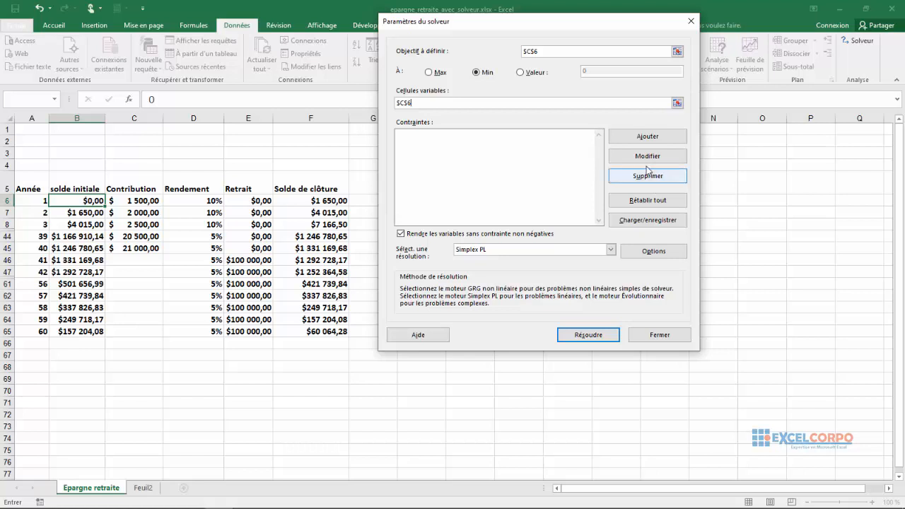
# Add the constraint that closing balances F46:F65 are >= 0 and solve the model with the Simplex PL method.
pyautogui.click(634, 142)
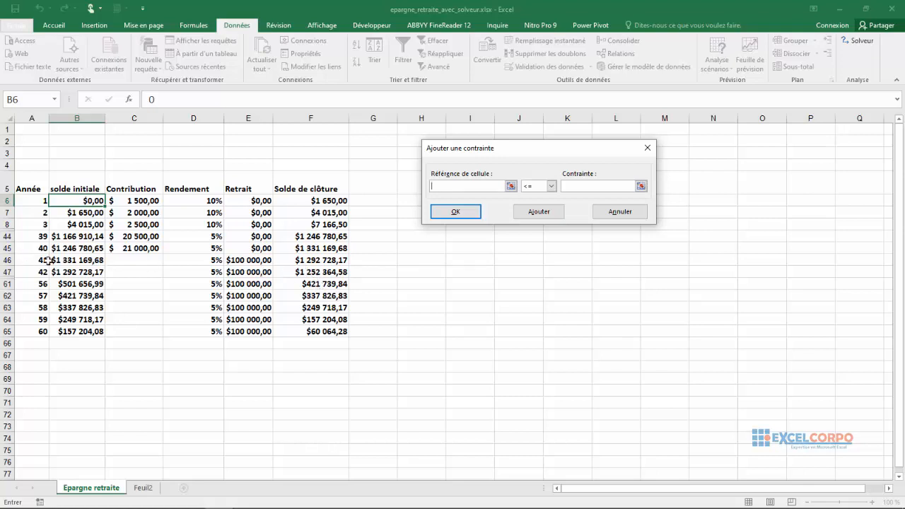
pyautogui.click(322, 261)
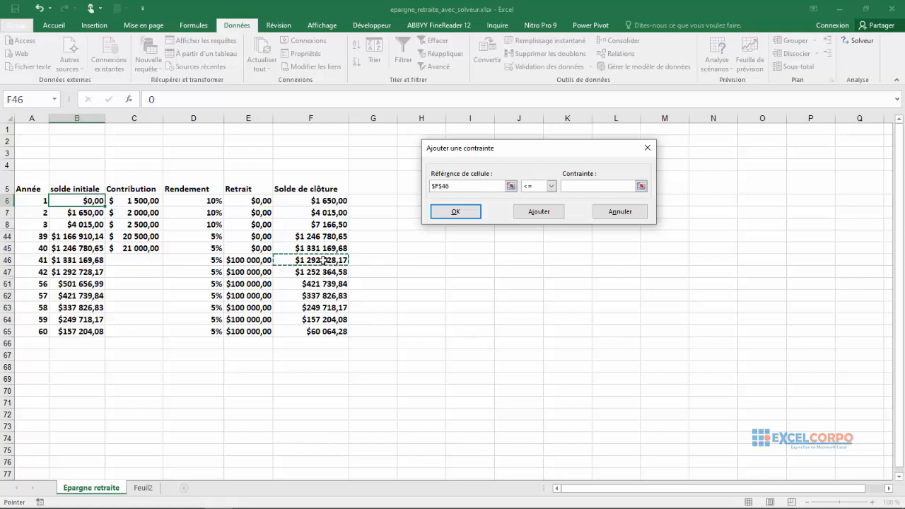
pyautogui.moveTo(323, 261); pyautogui.dragTo(317, 330)
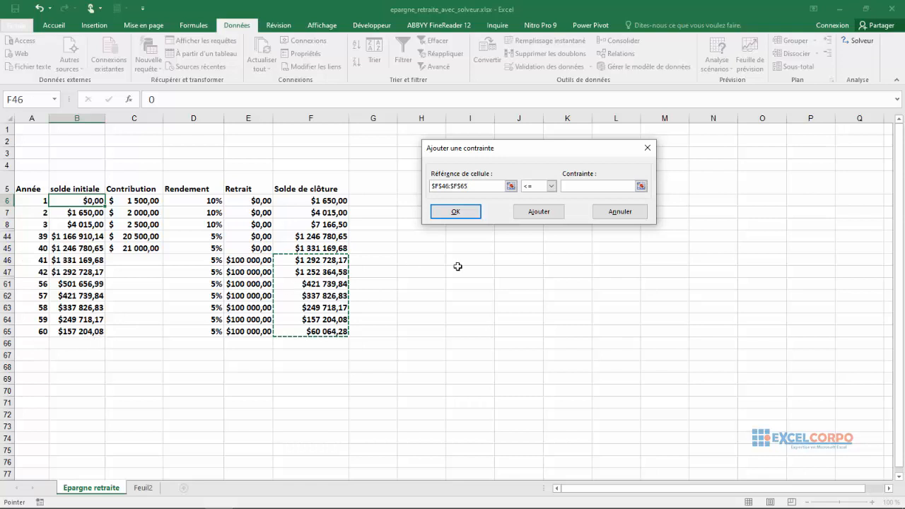
pyautogui.click(552, 187)
pyautogui.click(555, 190)
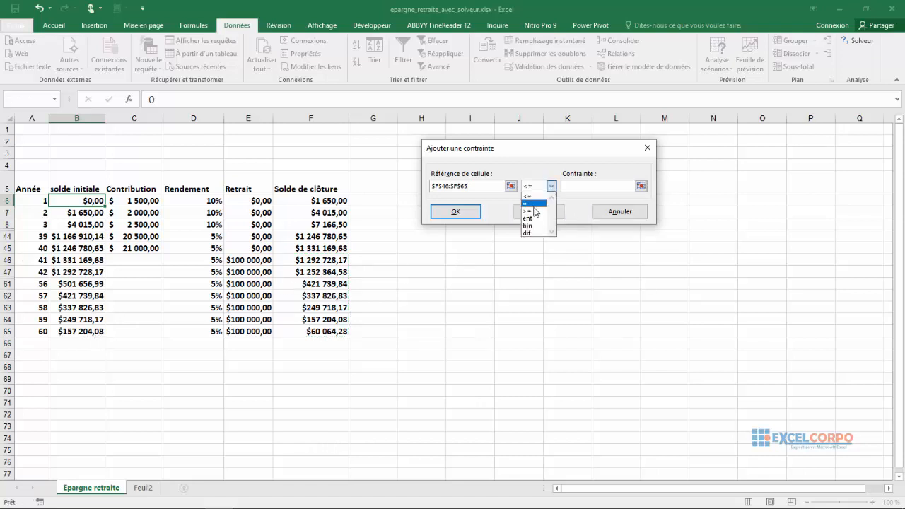
pyautogui.click(536, 214)
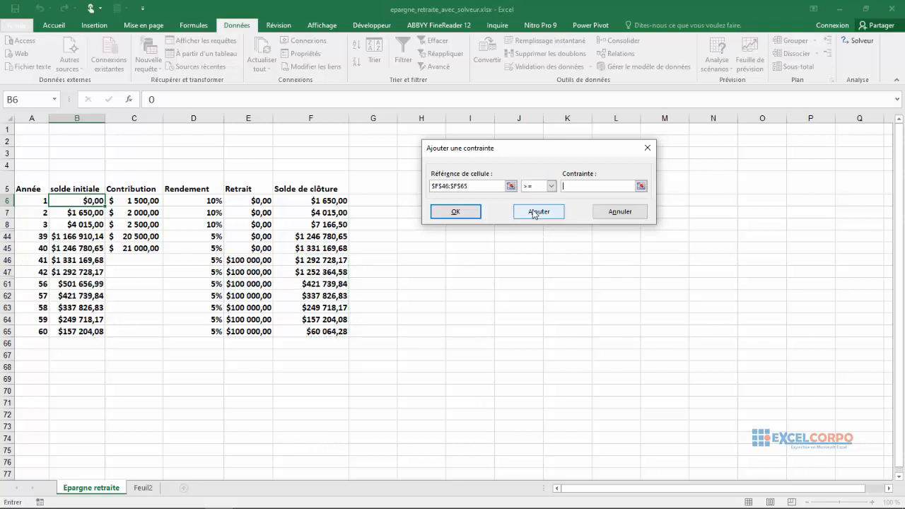
pyautogui.write('0')
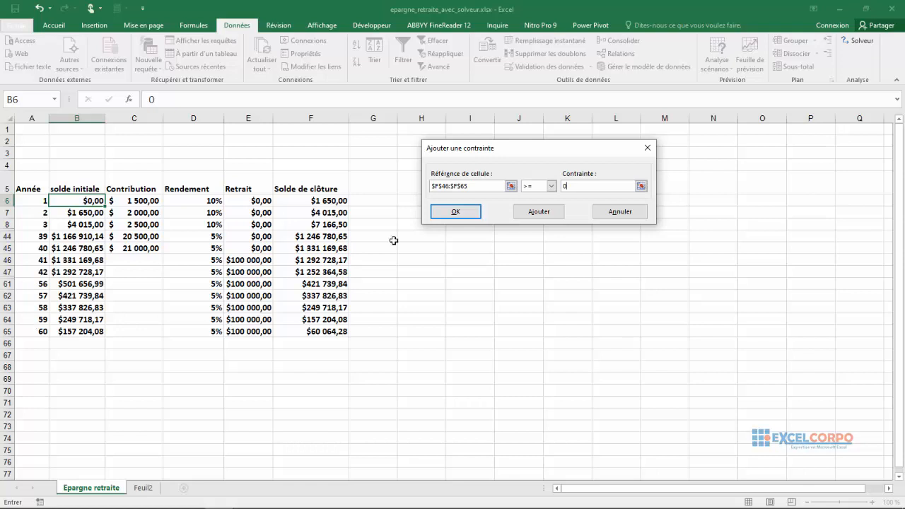
pyautogui.click(481, 212)
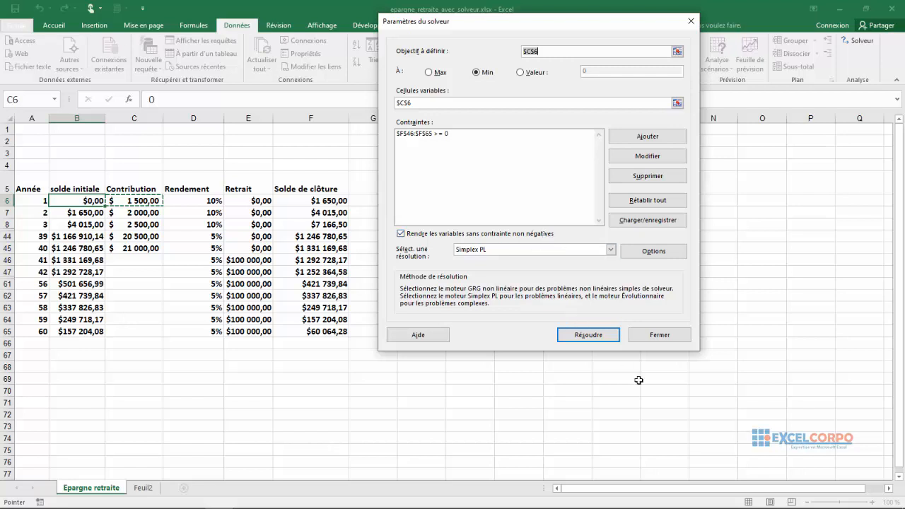
pyautogui.click(594, 342)
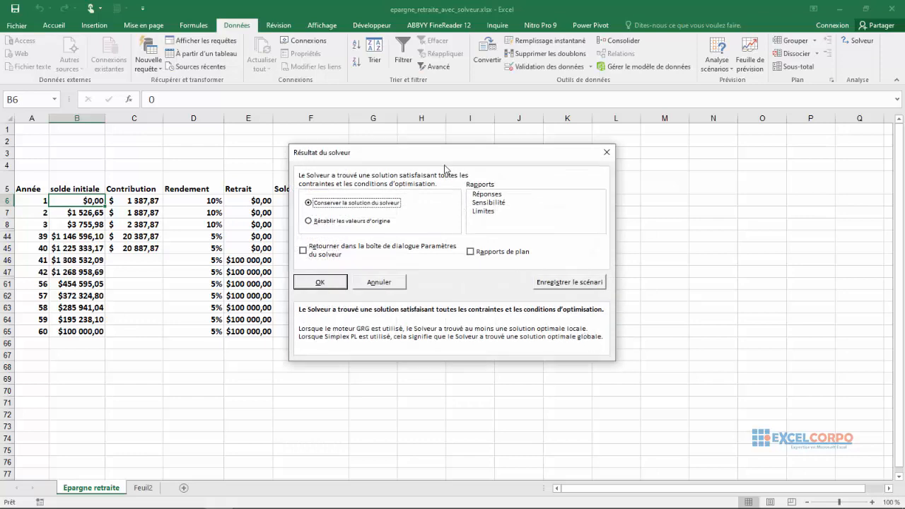
# Keep the Solver's solution in the worksheet and close the results dialog.
pyautogui.moveTo(439, 157); pyautogui.dragTo(511, 147)
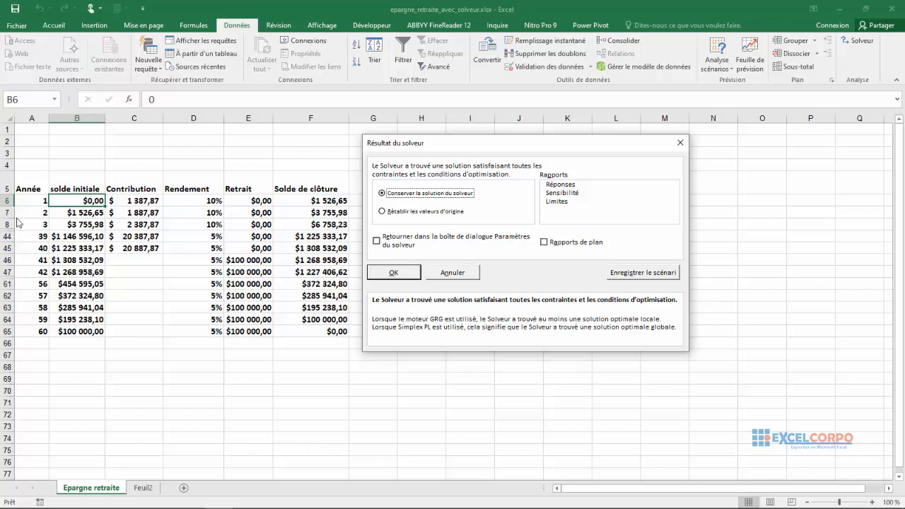
pyautogui.click(396, 273)
pyautogui.click(471, 229)
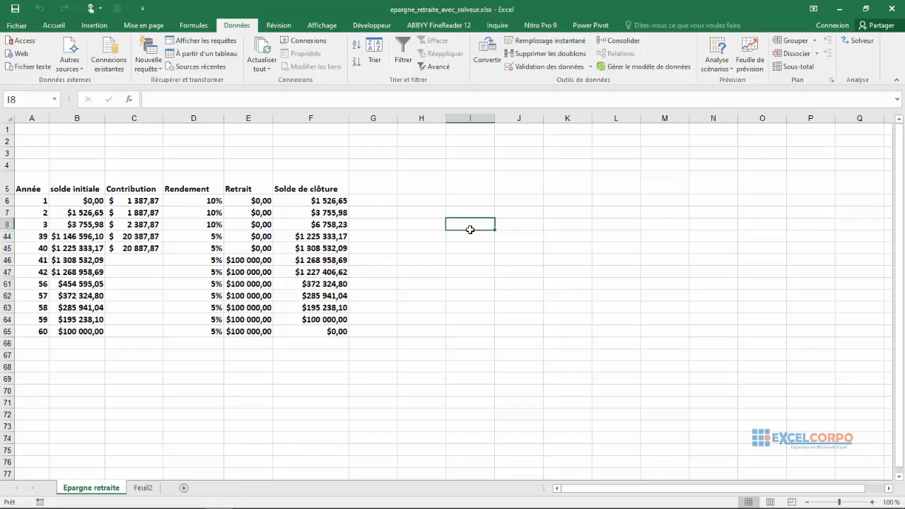
# Review the solved year 1 Contribution in C6, the year 41 Retrait in E46 and the year 60 closing balance in F65.
pyautogui.click(146, 201)
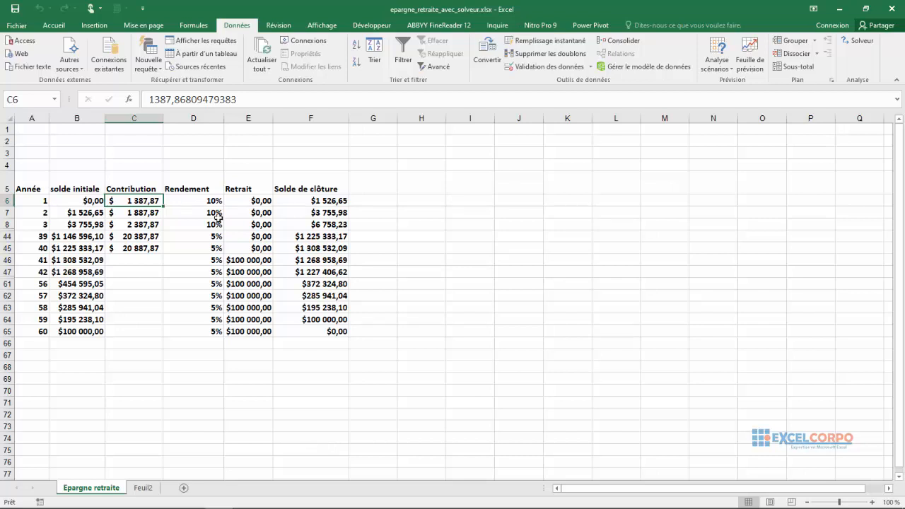
pyautogui.click(228, 261)
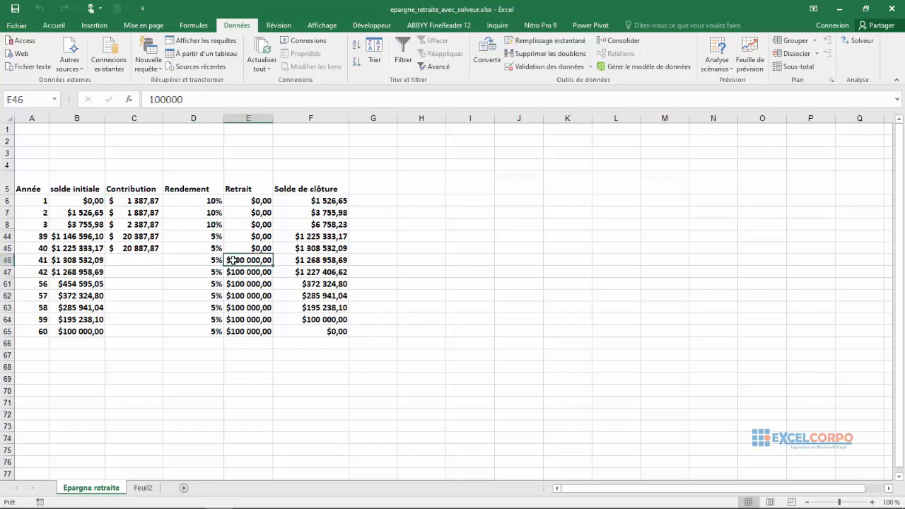
pyautogui.click(123, 198)
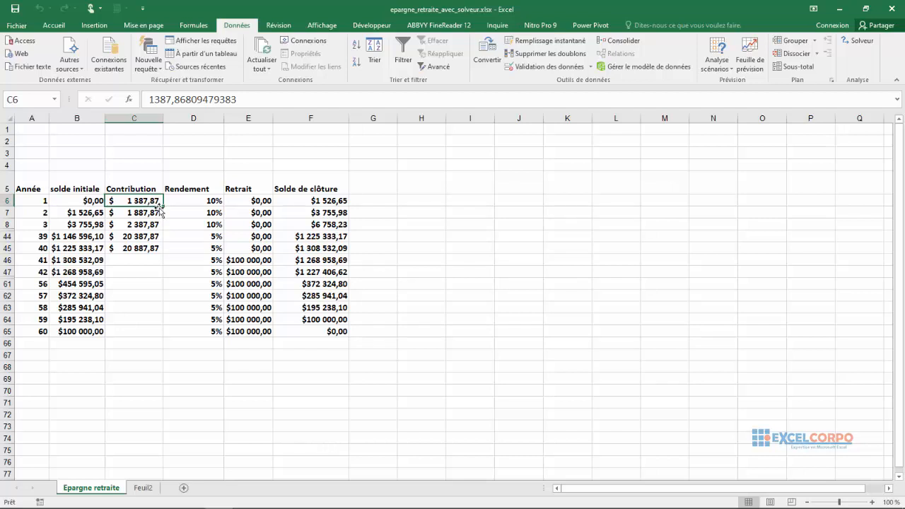
pyautogui.click(241, 259)
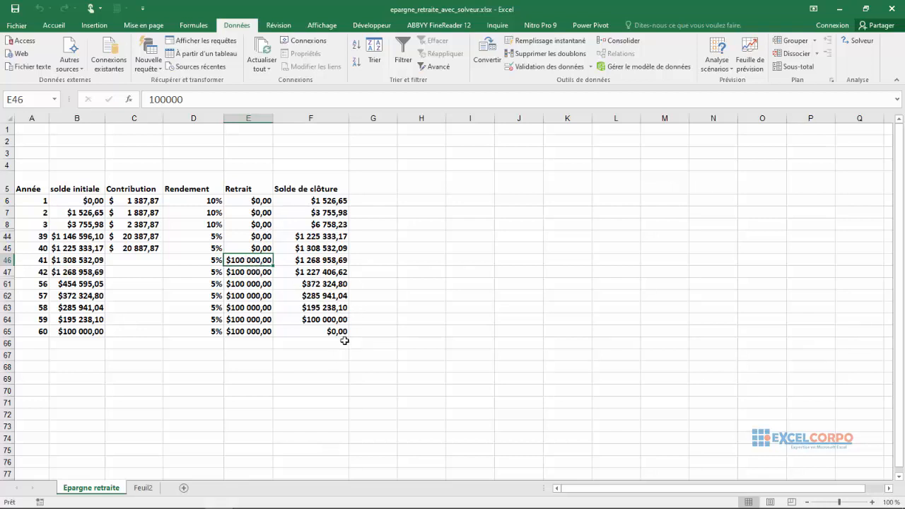
pyautogui.click(310, 332)
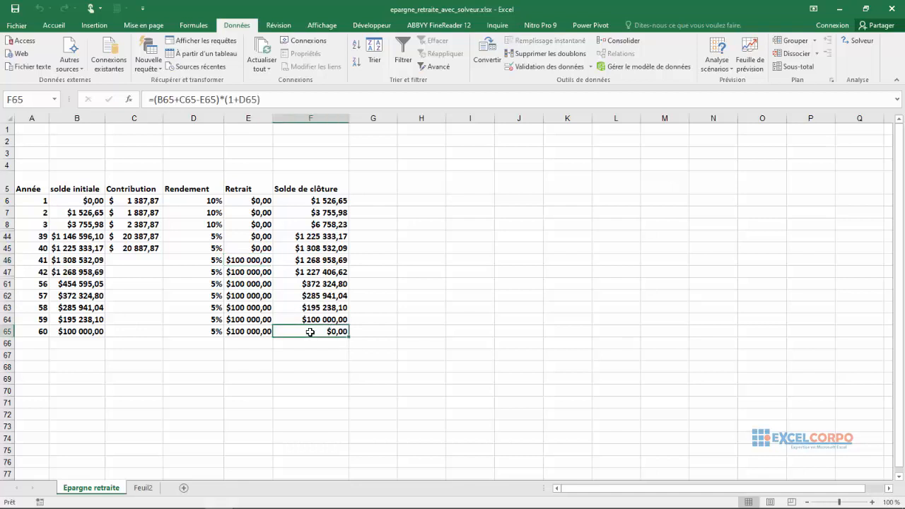
pyautogui.click(383, 353)
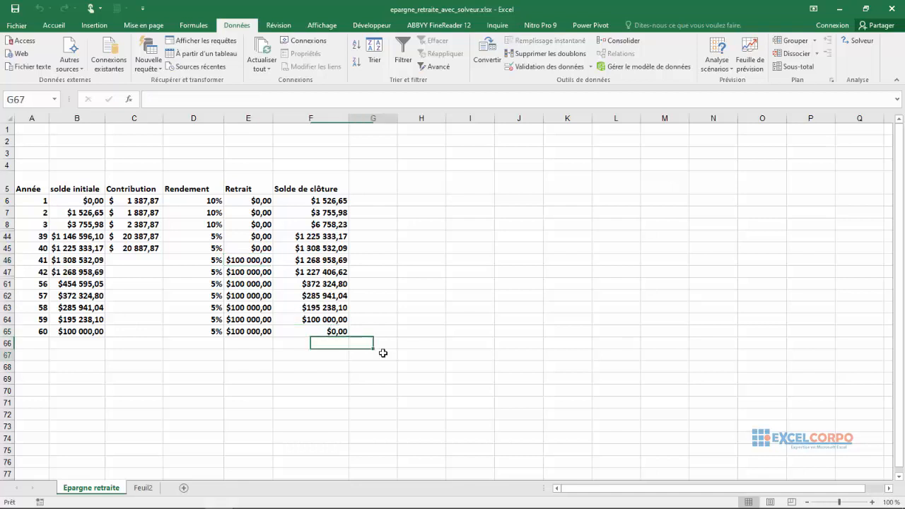